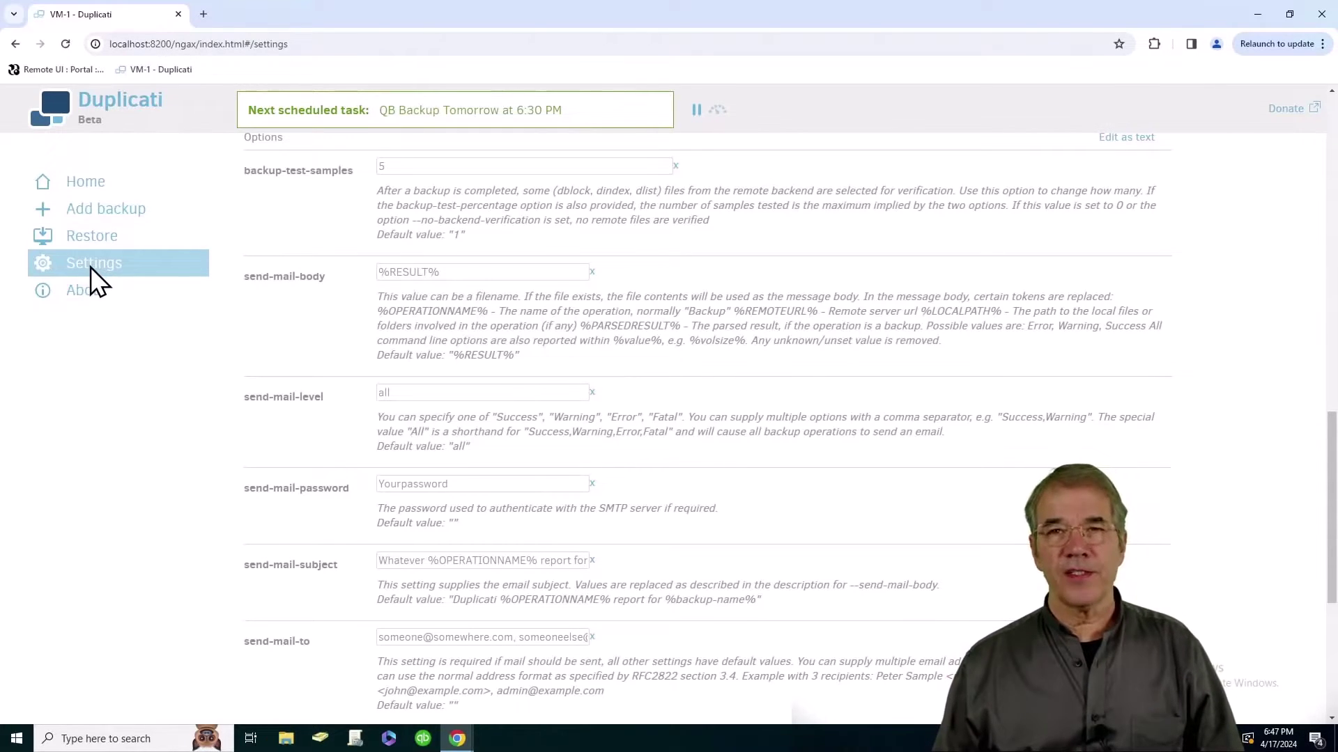
Step: Scroll through the default options and browse the advanced-option list without adding anything
scroll(307, 224, up, 12)
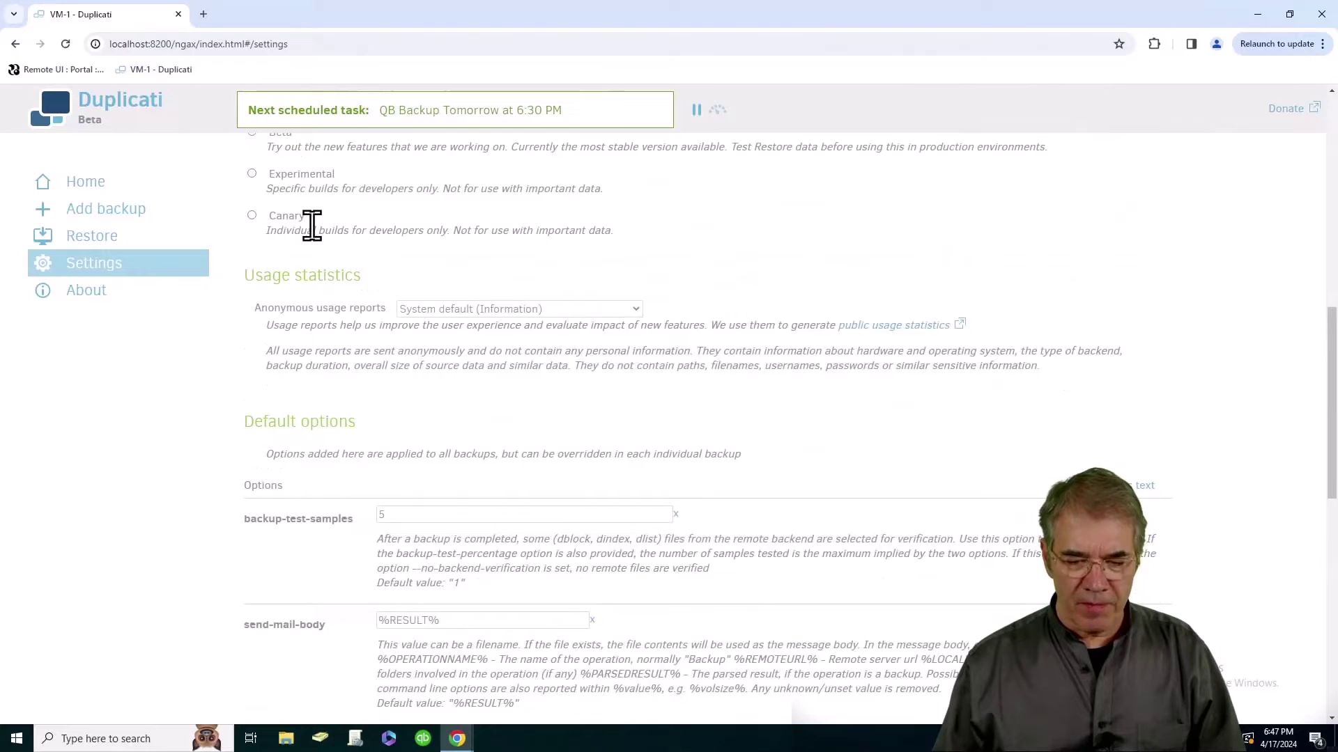
scroll(320, 227, down, 6)
scroll(325, 228, down, 3)
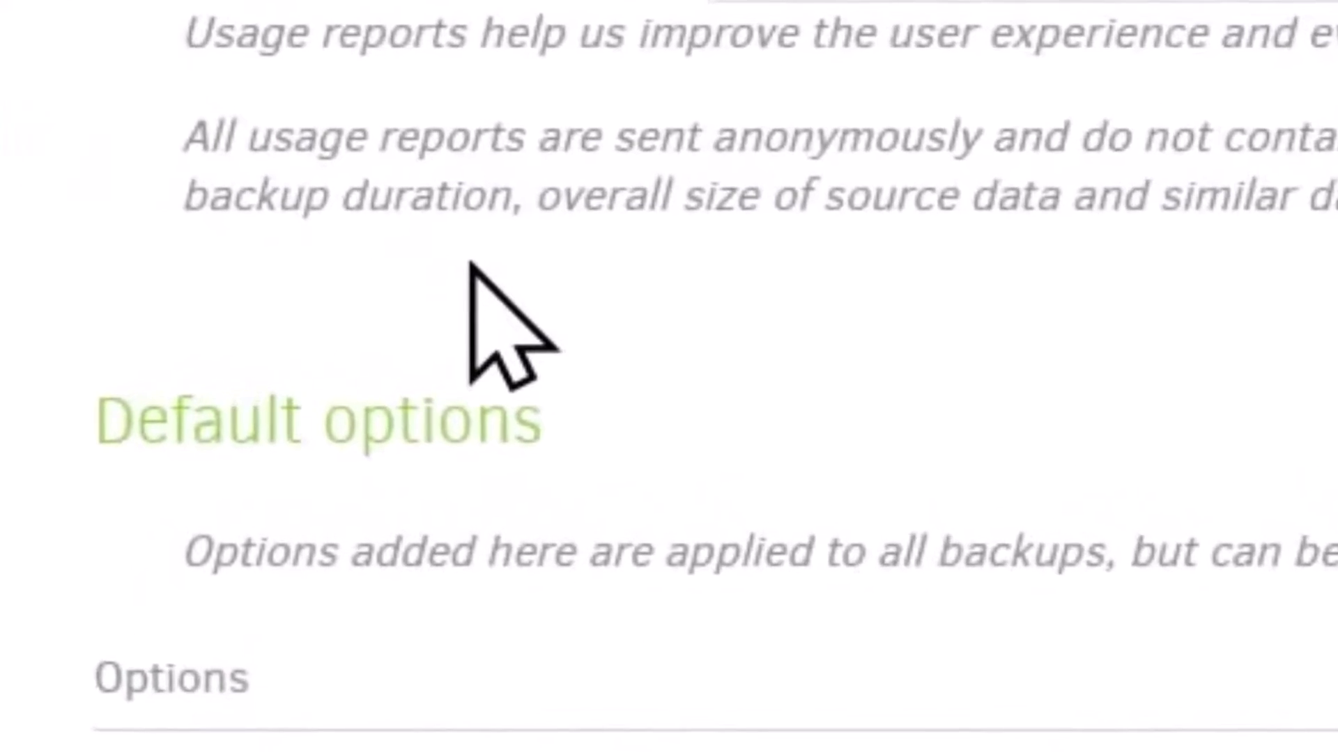
scroll(471, 264, down, 3)
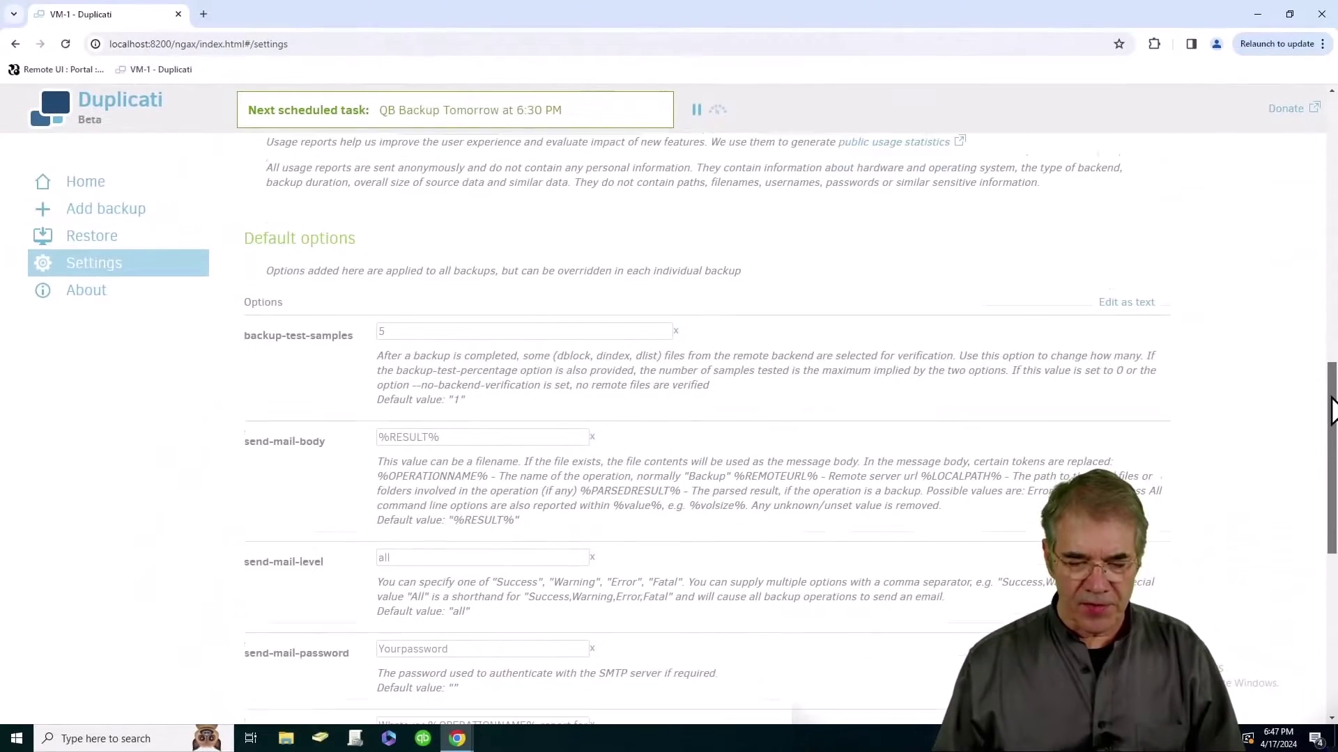
drag(1330, 401, 1326, 568)
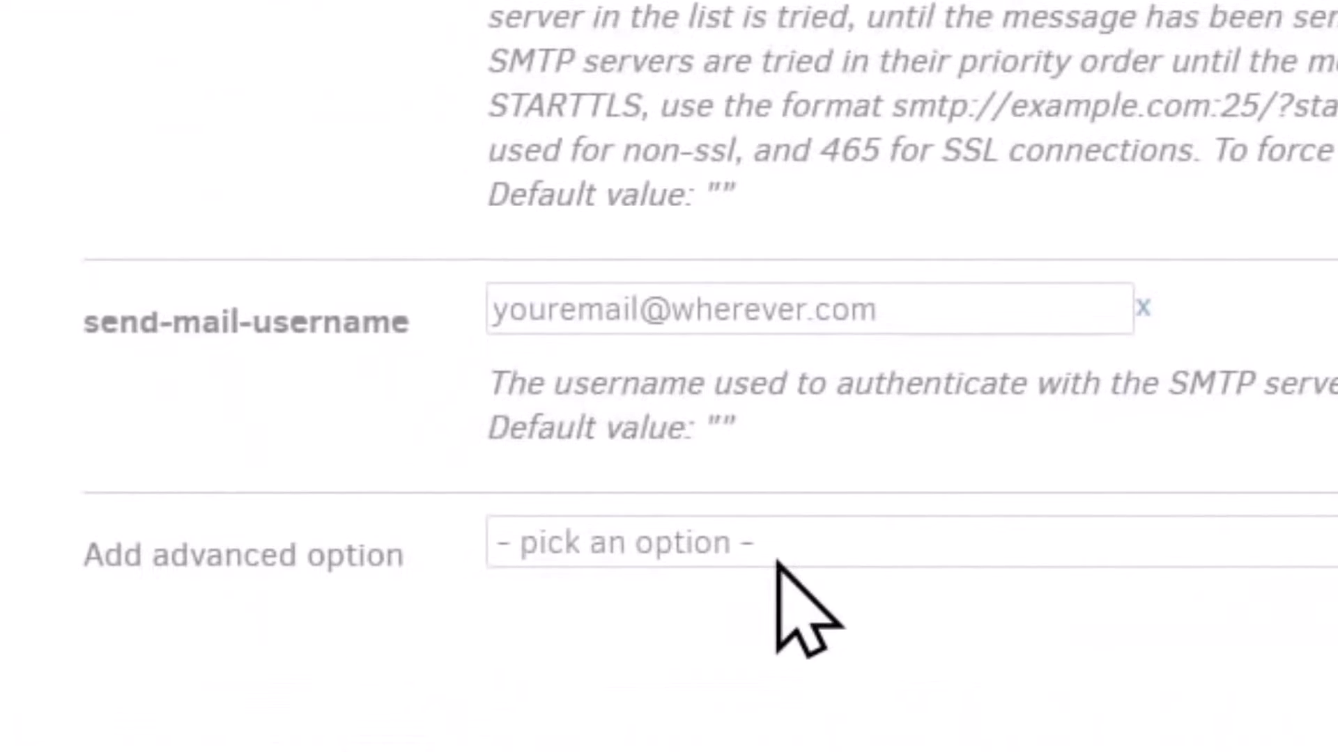
click(794, 554)
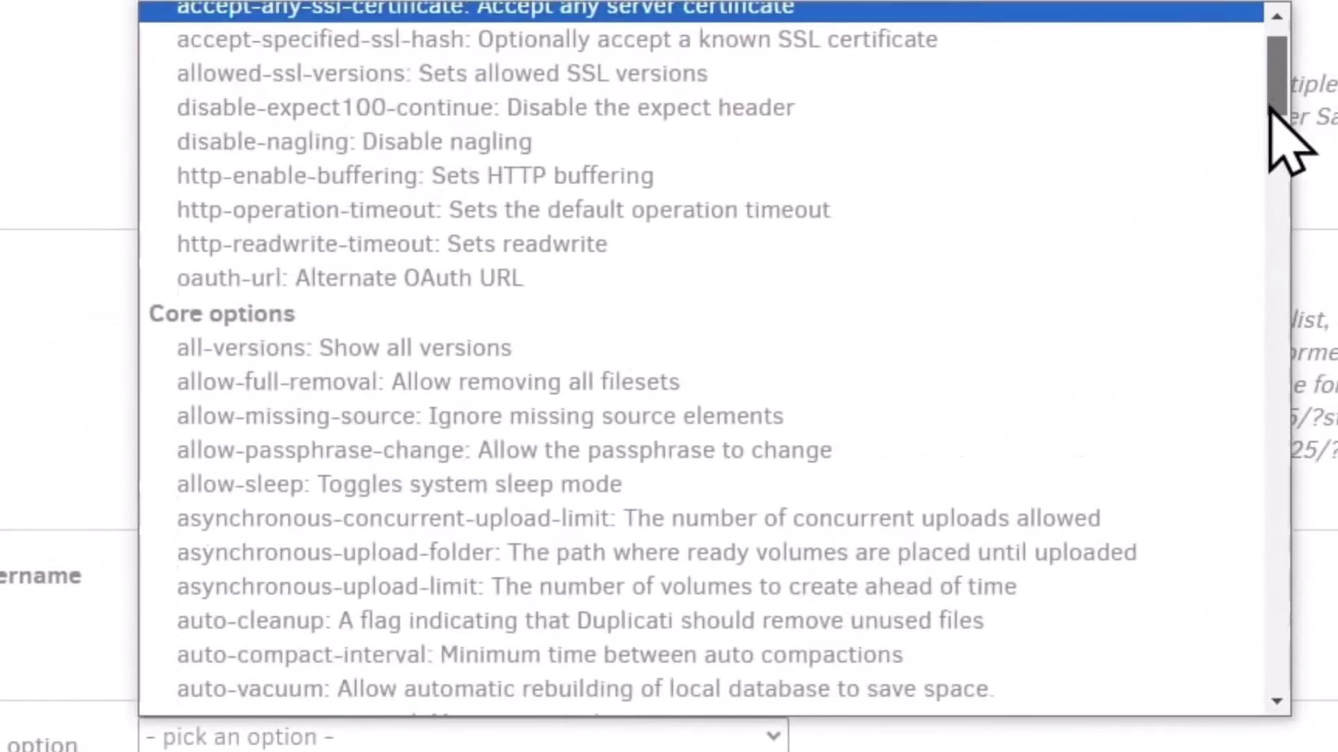
scroll(1254, 207, down, 10)
drag(1254, 207, 1246, 618)
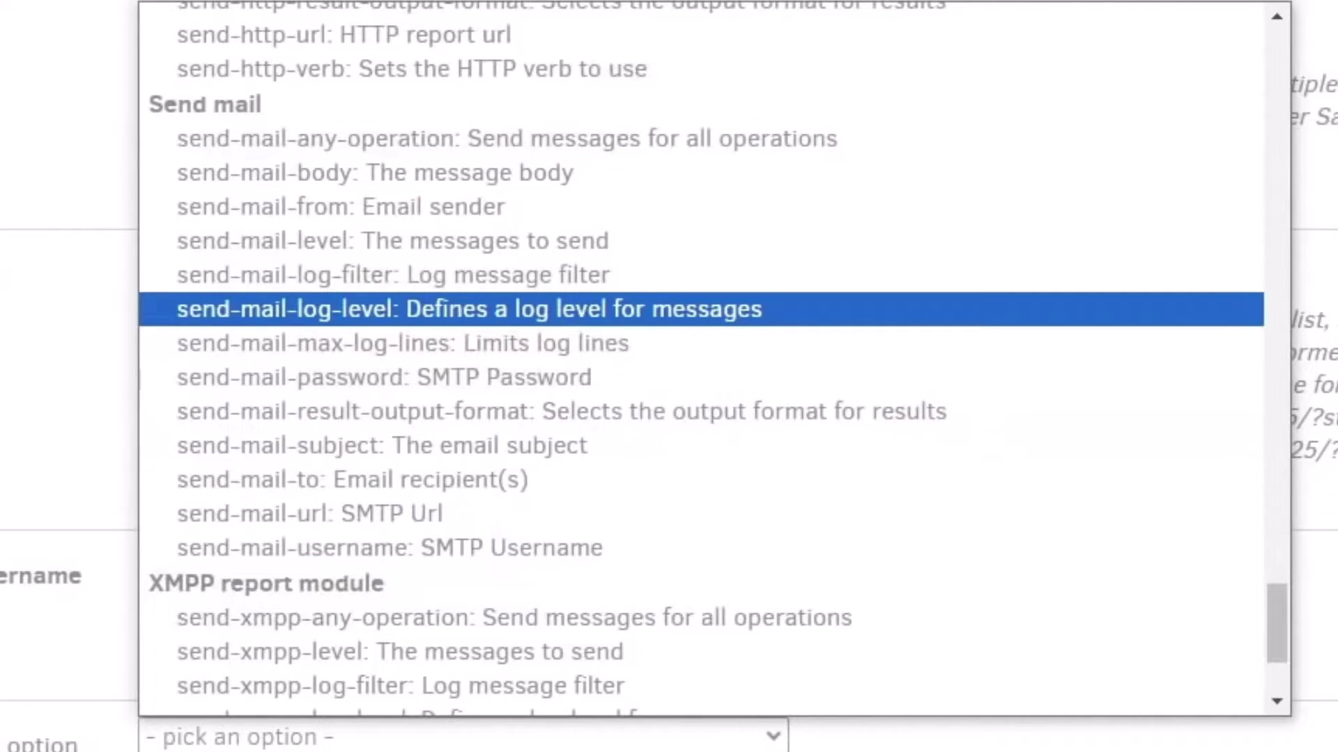
click(446, 309)
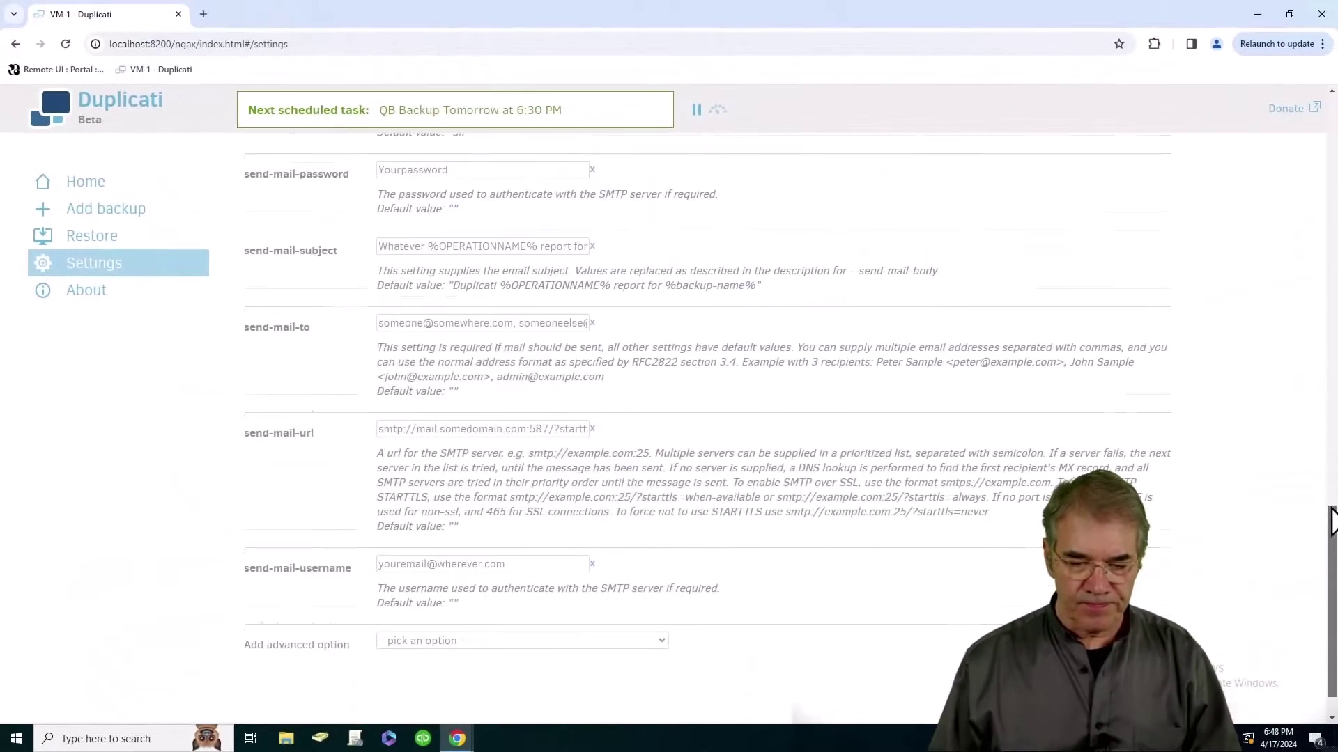
drag(1326, 510, 1328, 476)
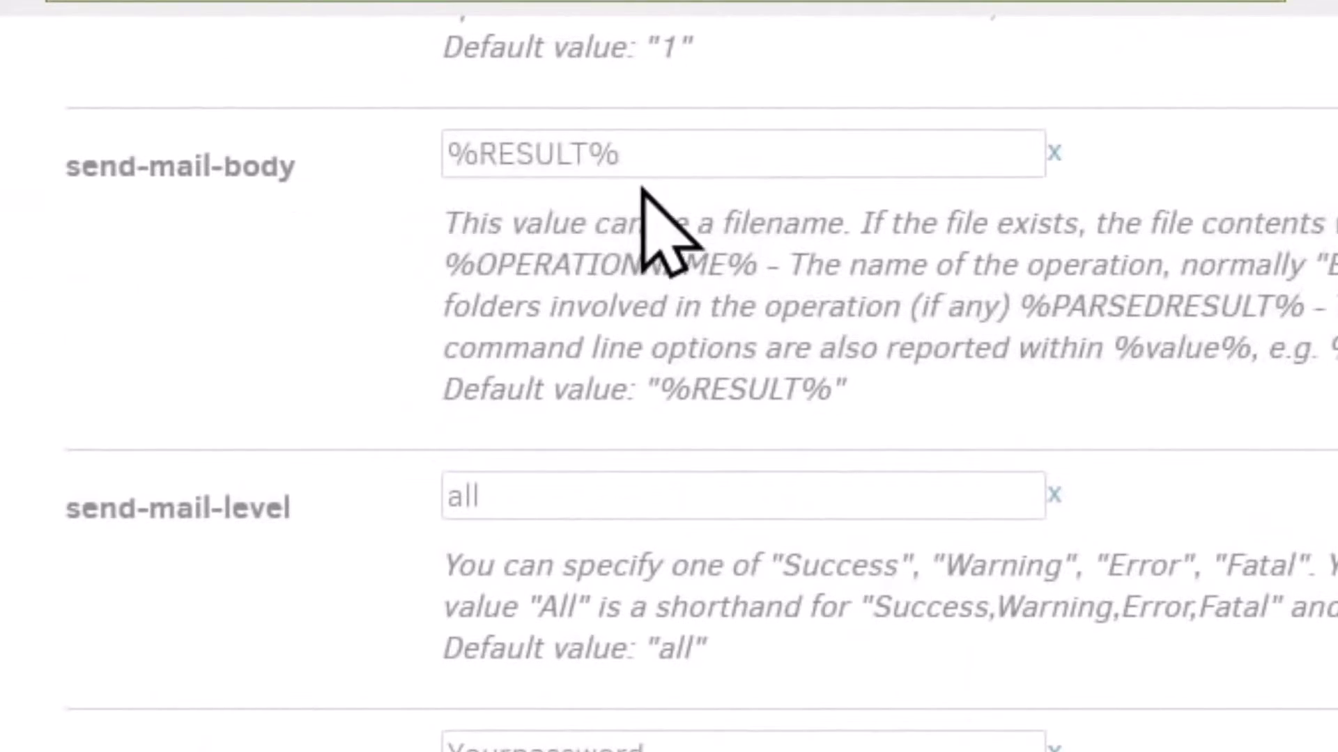
Step: Review the send-mail body, the 'Whatever' subject and the first recipient address
click(718, 131)
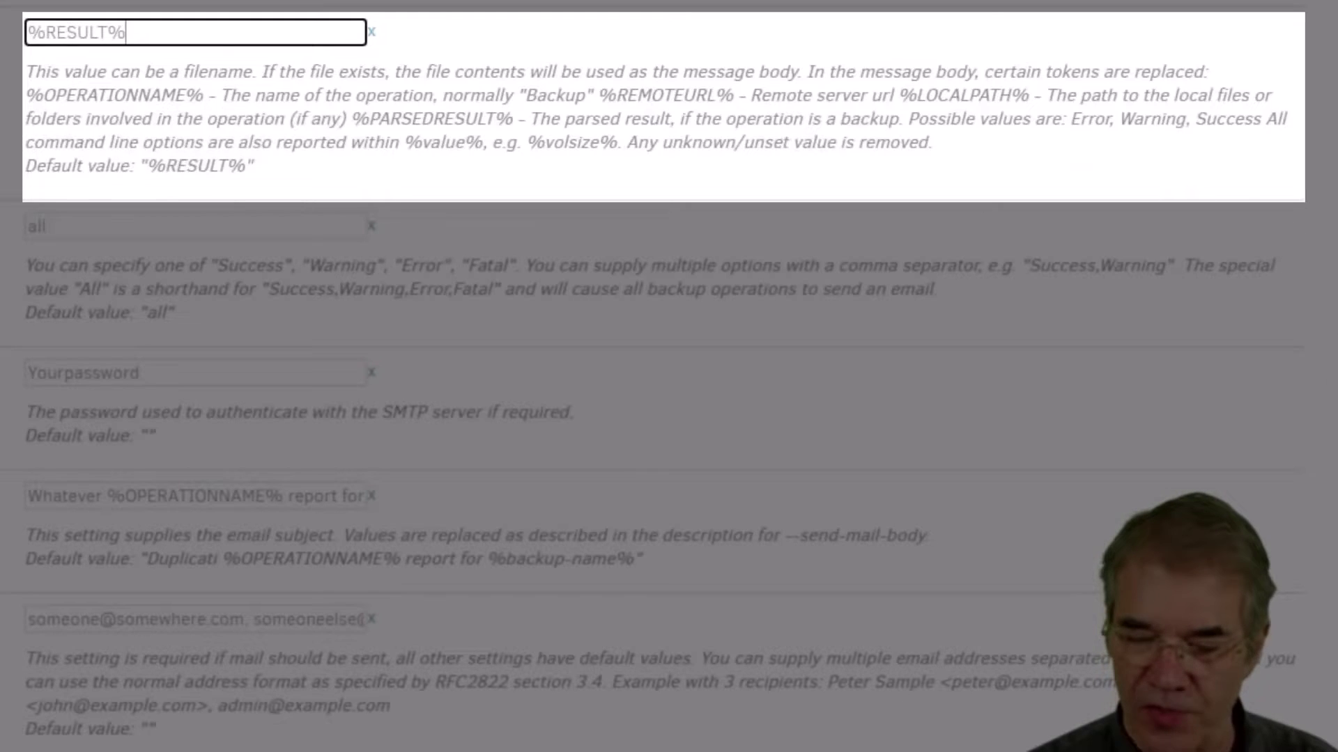
scroll(669, 376, down, 3)
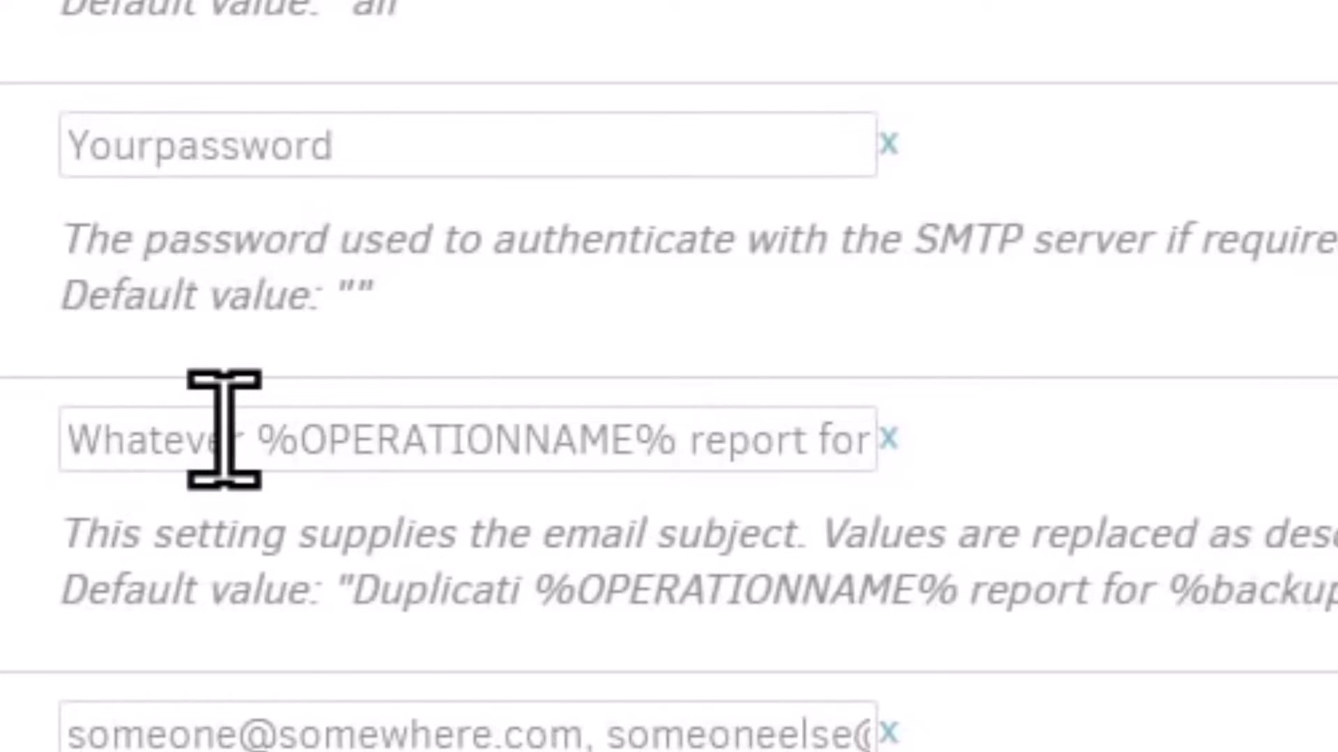
drag(245, 441, 63, 444)
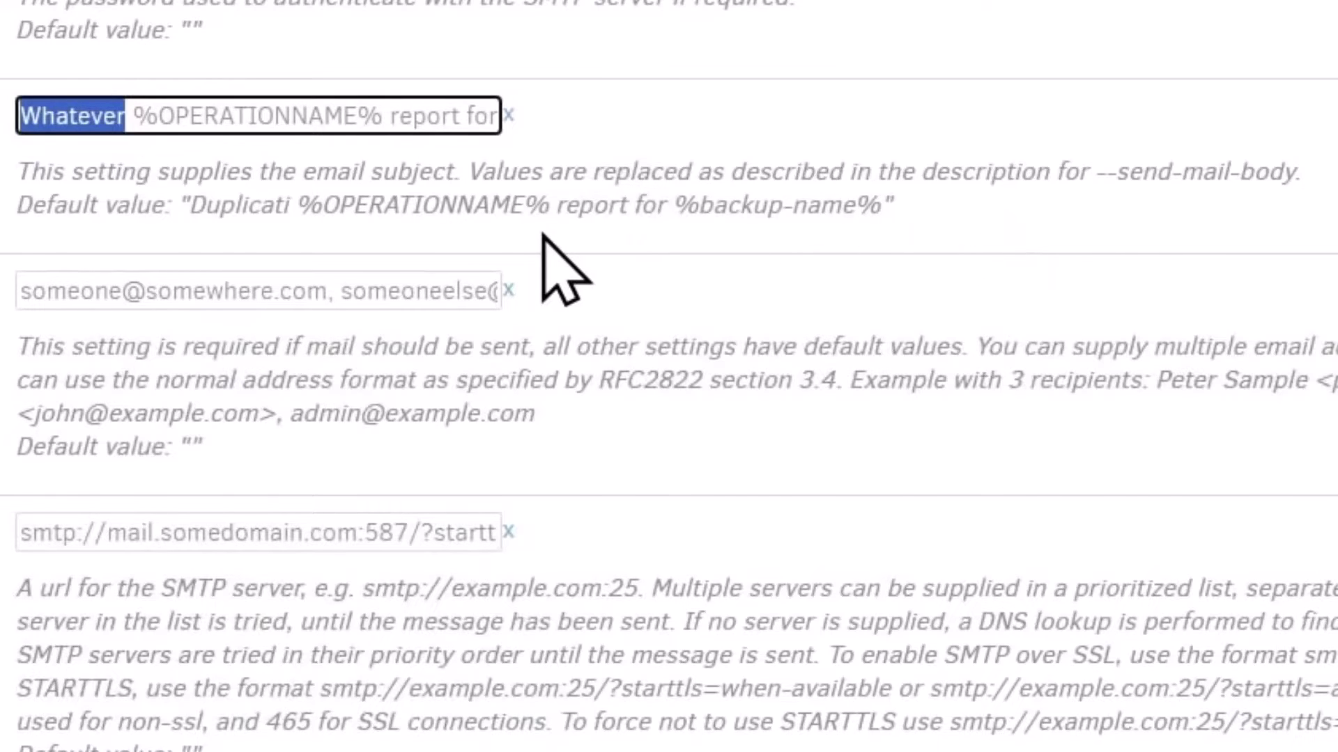
scroll(488, 254, down, 2)
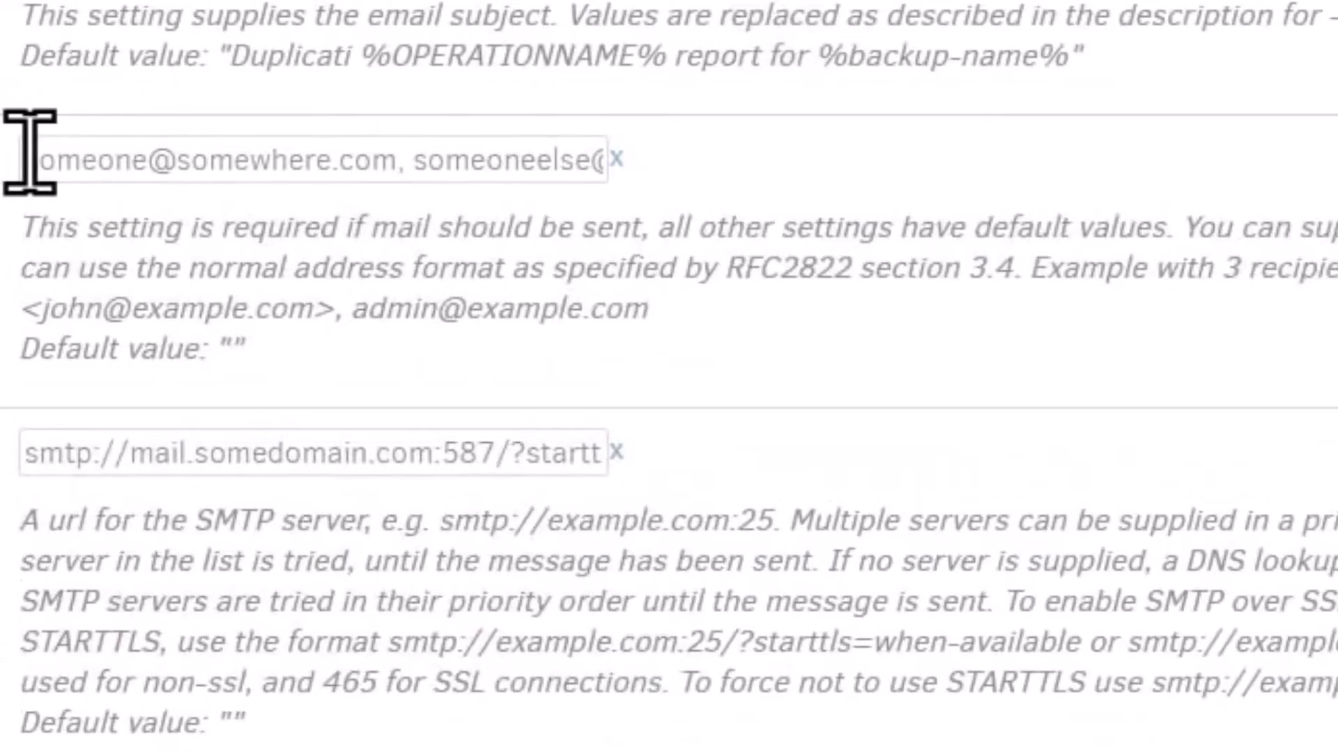
drag(21, 133, 84, 125)
drag(178, 262, 725, 283)
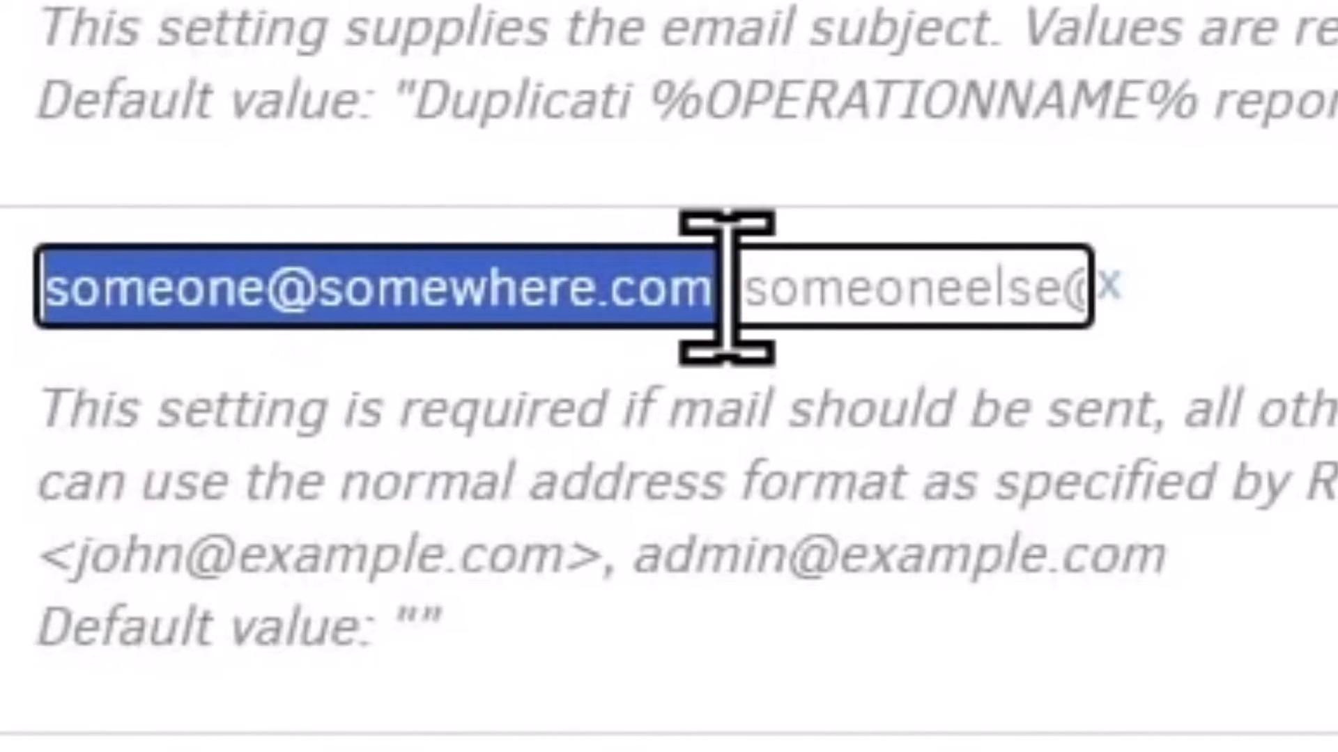
click(772, 279)
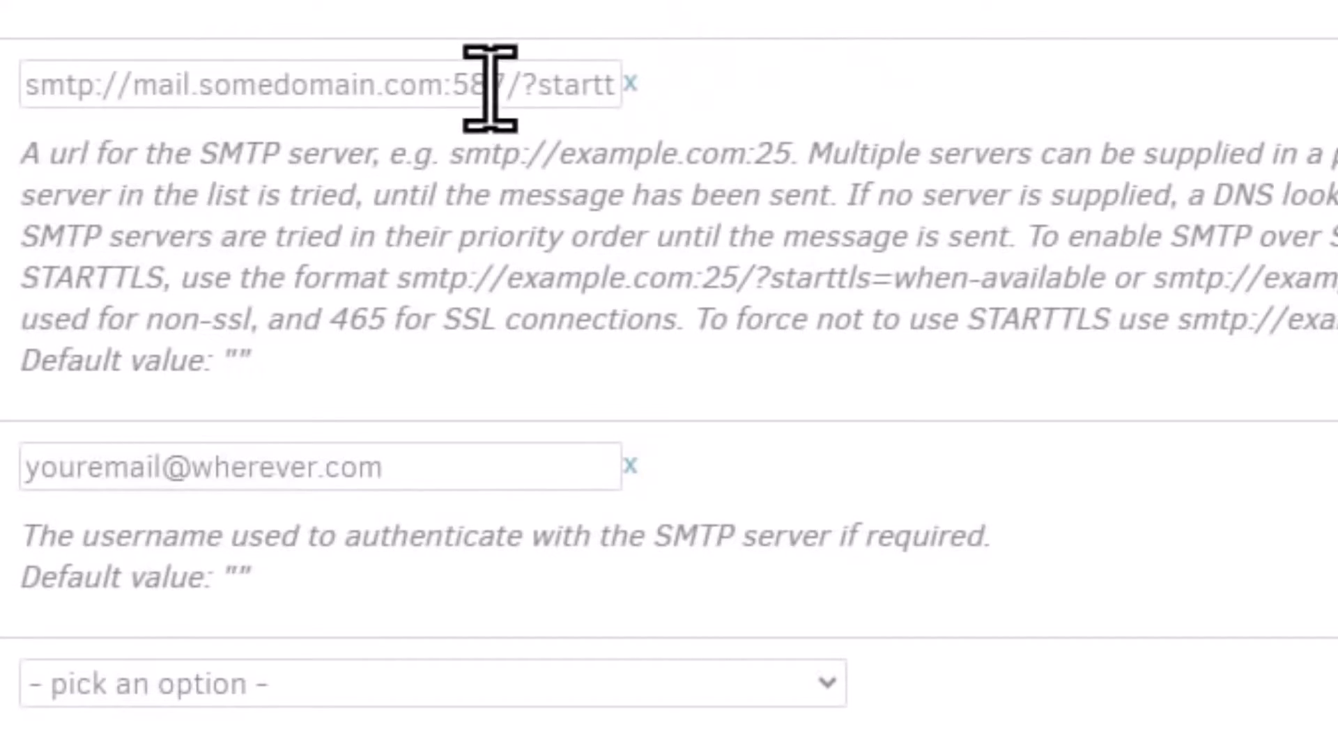
Step: Inspect the SMTP URL mail.somedomain.com:587 with its starttls part and the URL description
click(453, 83)
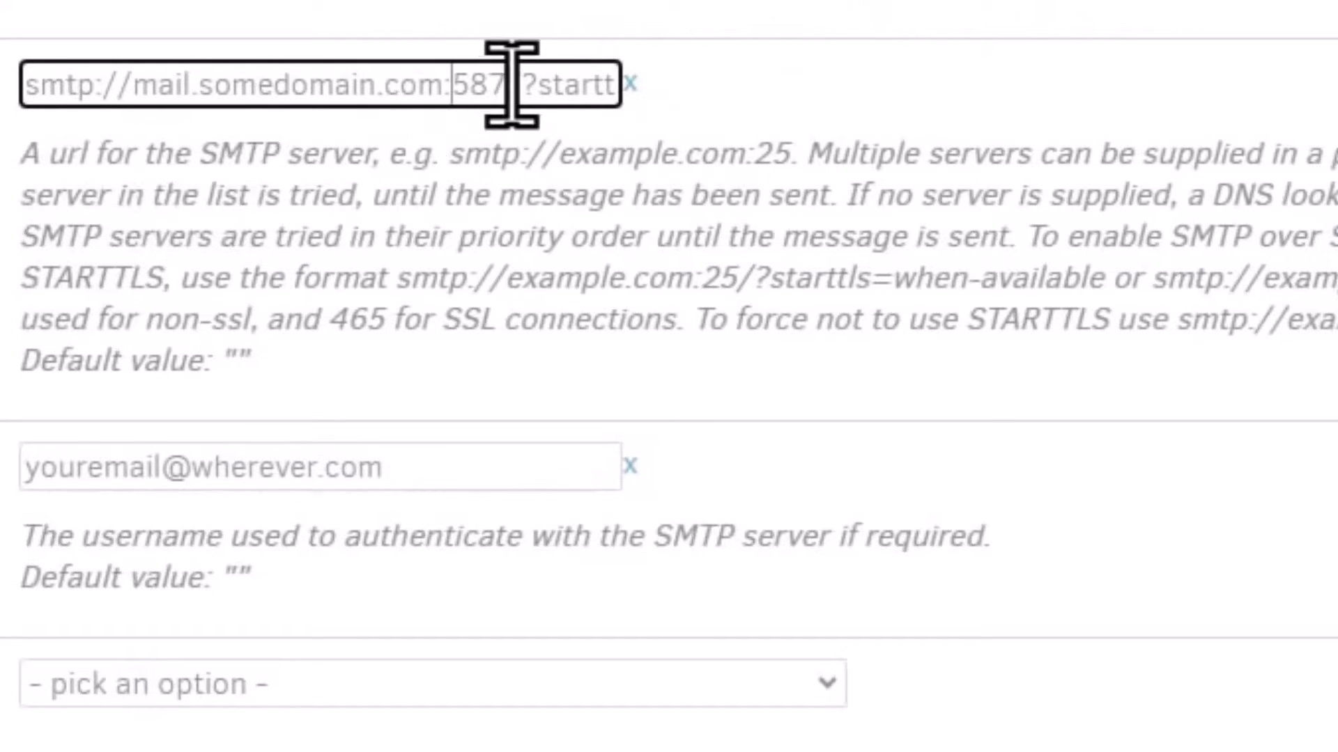
drag(514, 70, 800, 119)
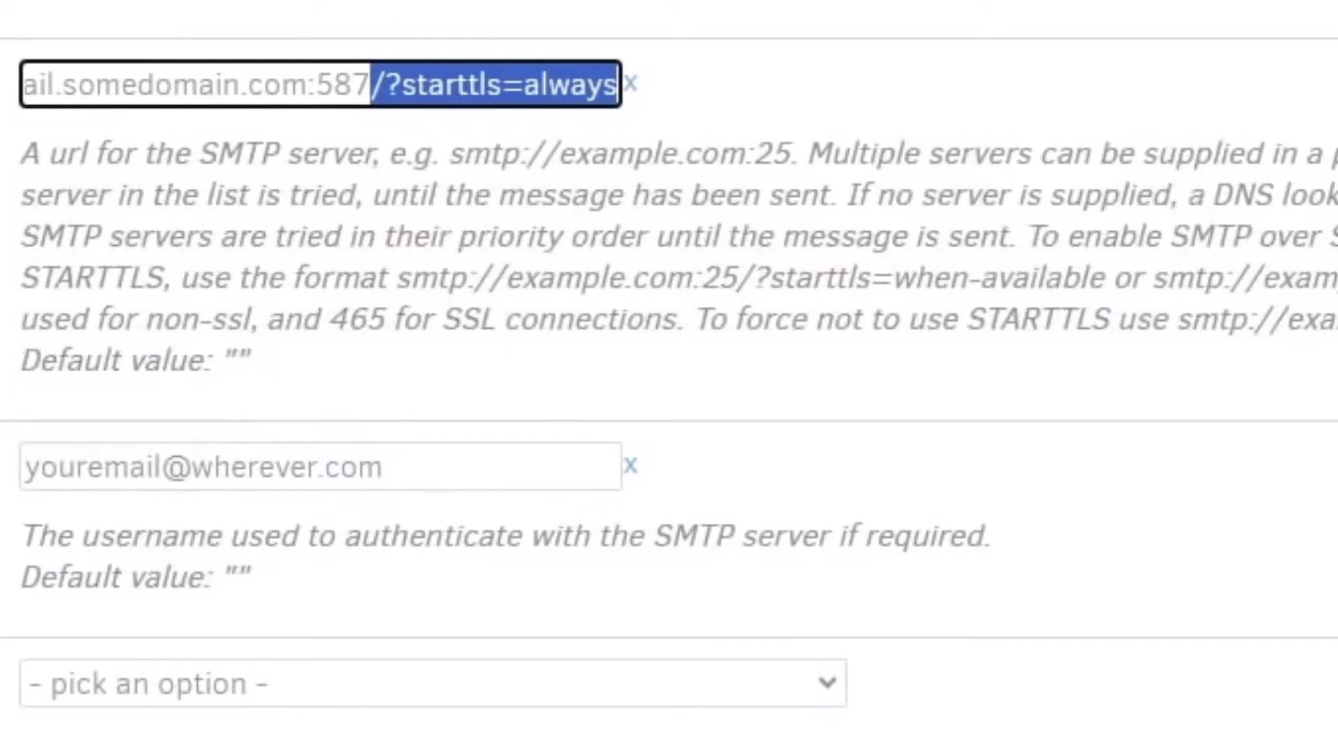
key(Home)
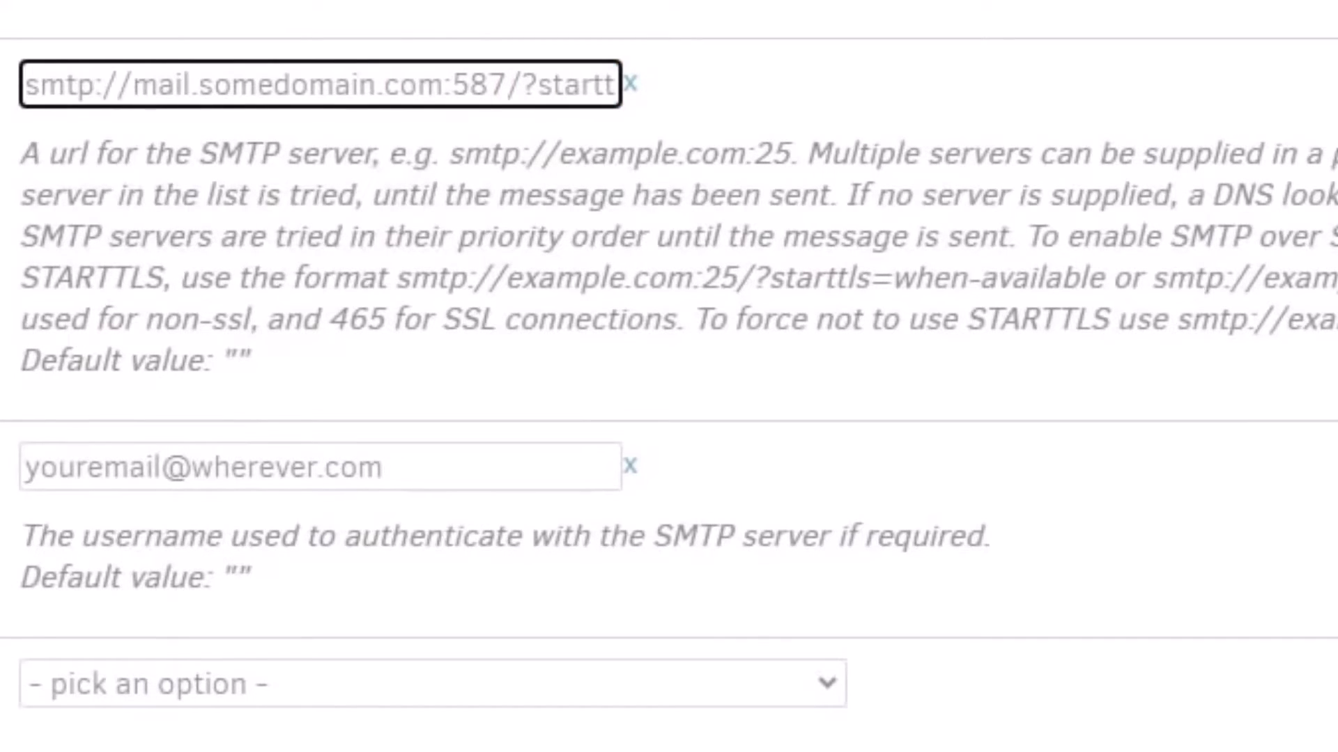
key(Right)
key(Right)
key(Right)
key(Right)
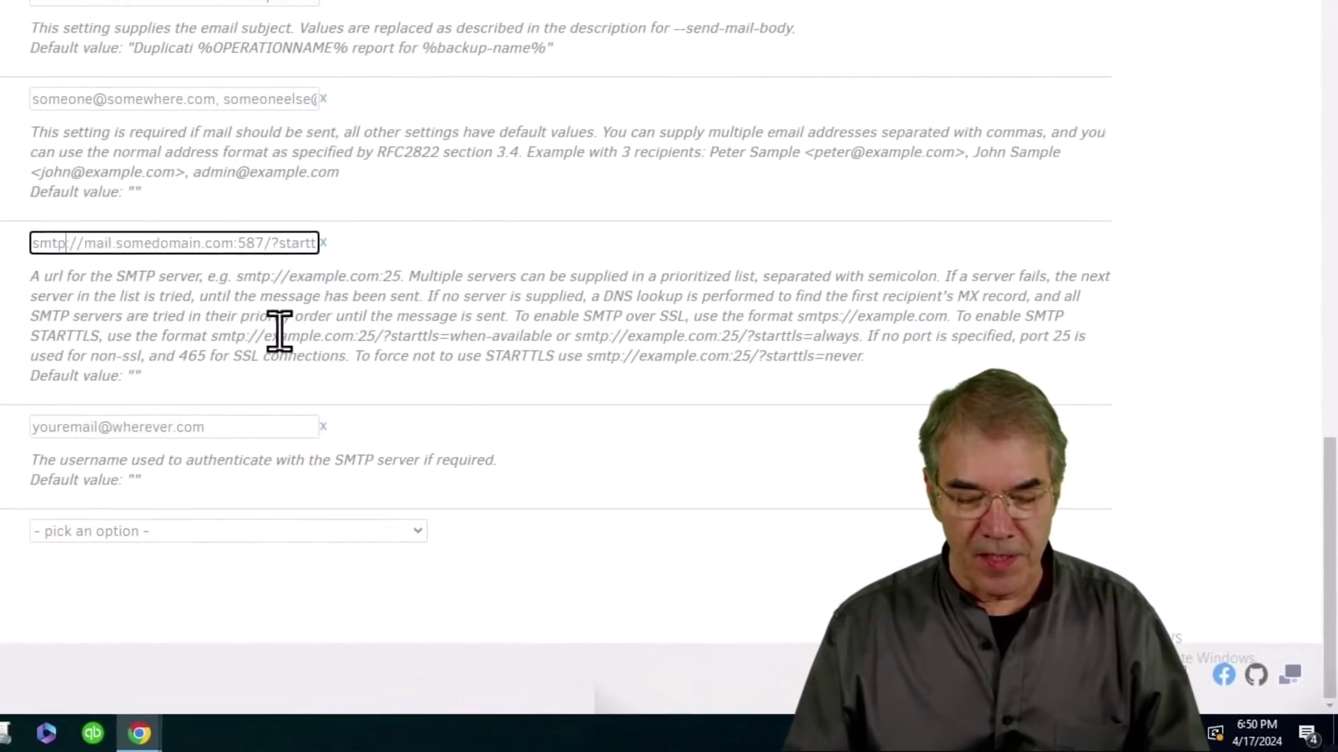
drag(40, 278, 863, 387)
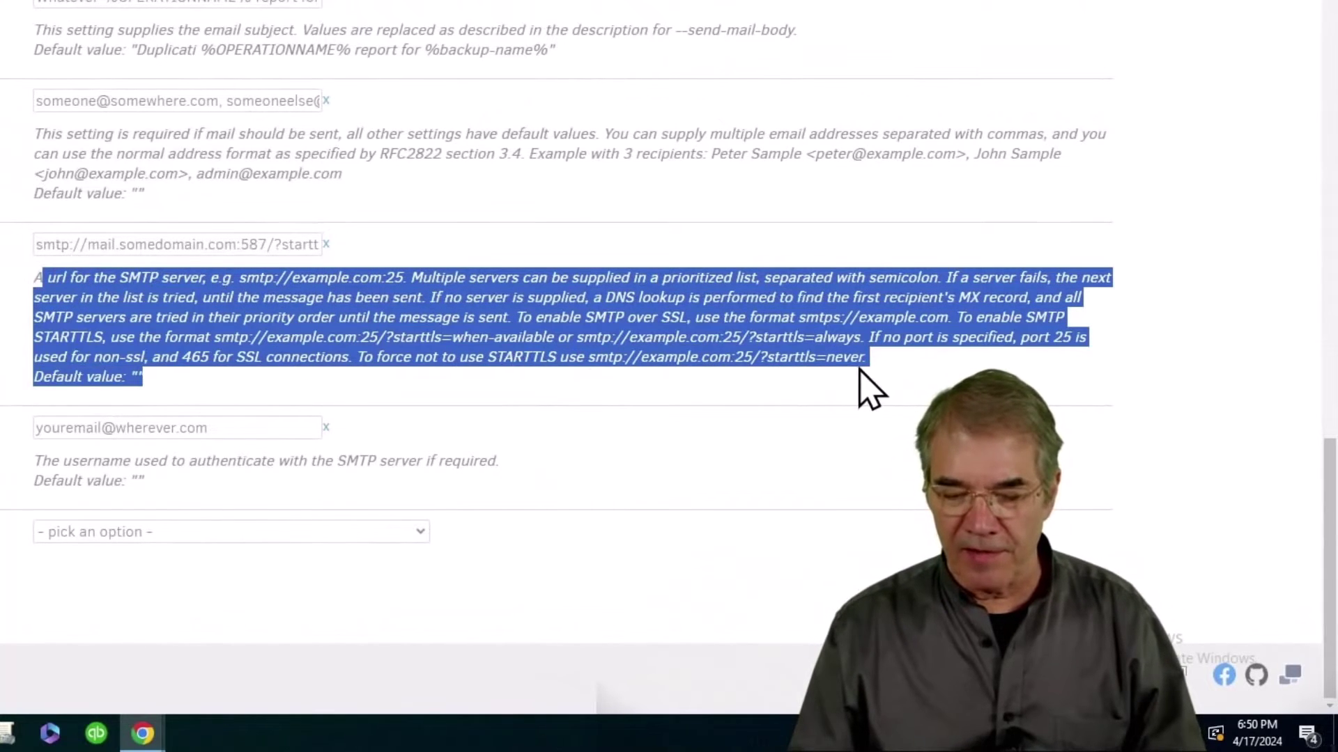
click(746, 339)
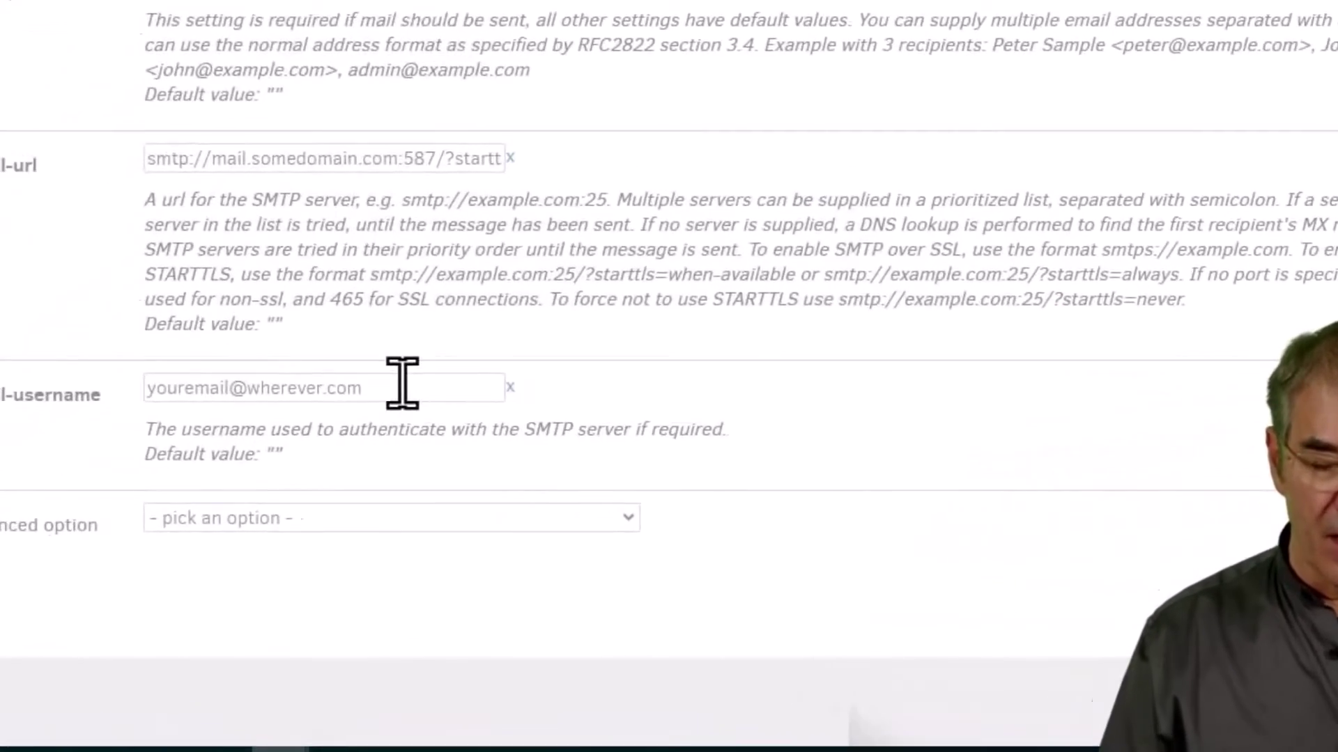
Step: Select the current SMTP username value for replacement, then start editing the backup-test-samples value
drag(245, 427, 134, 427)
drag(261, 312, 218, 316)
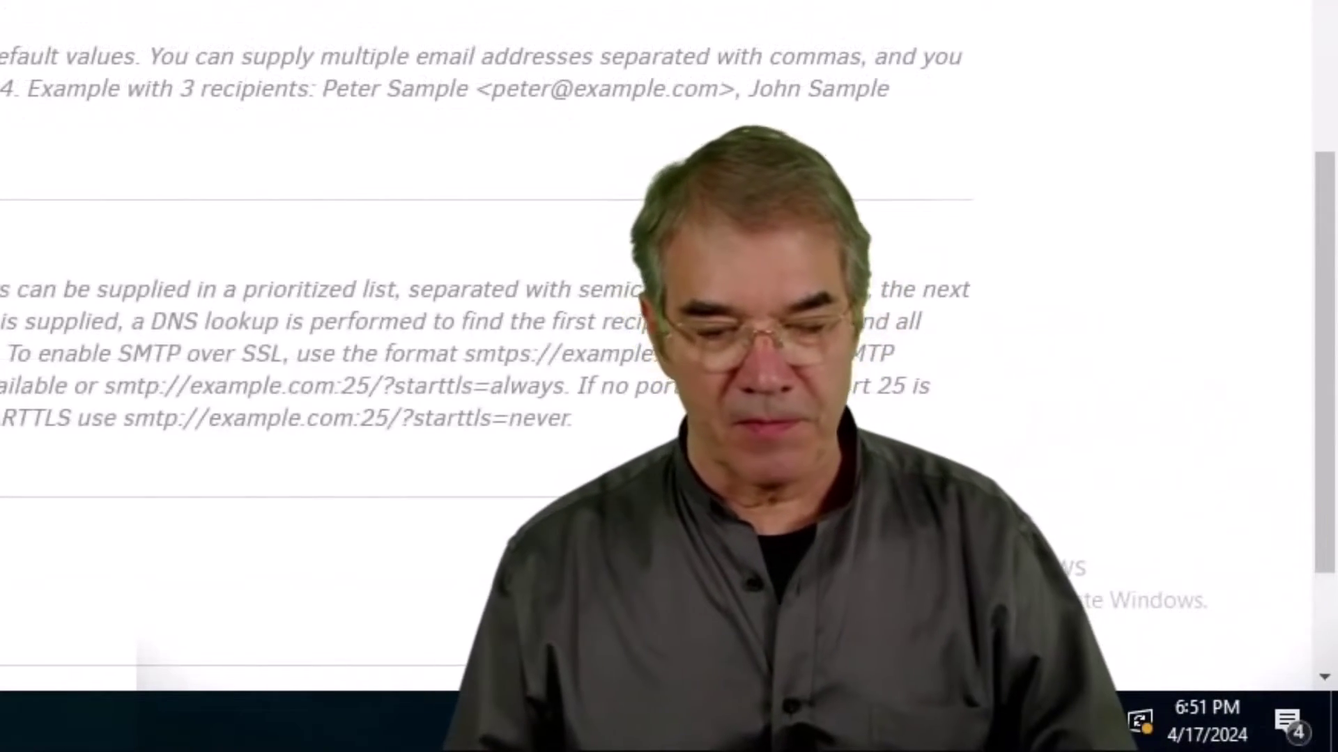
scroll(488, 349, up, 4)
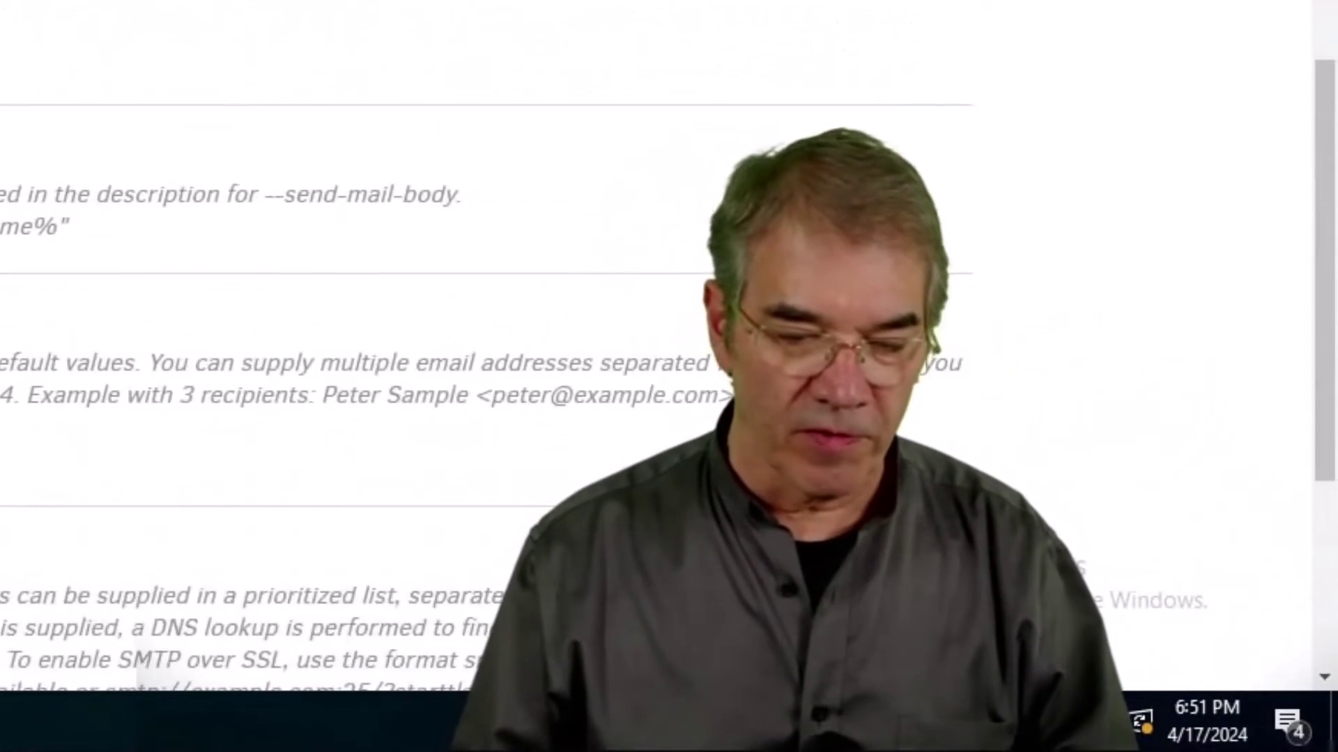
scroll(488, 348, up, 4)
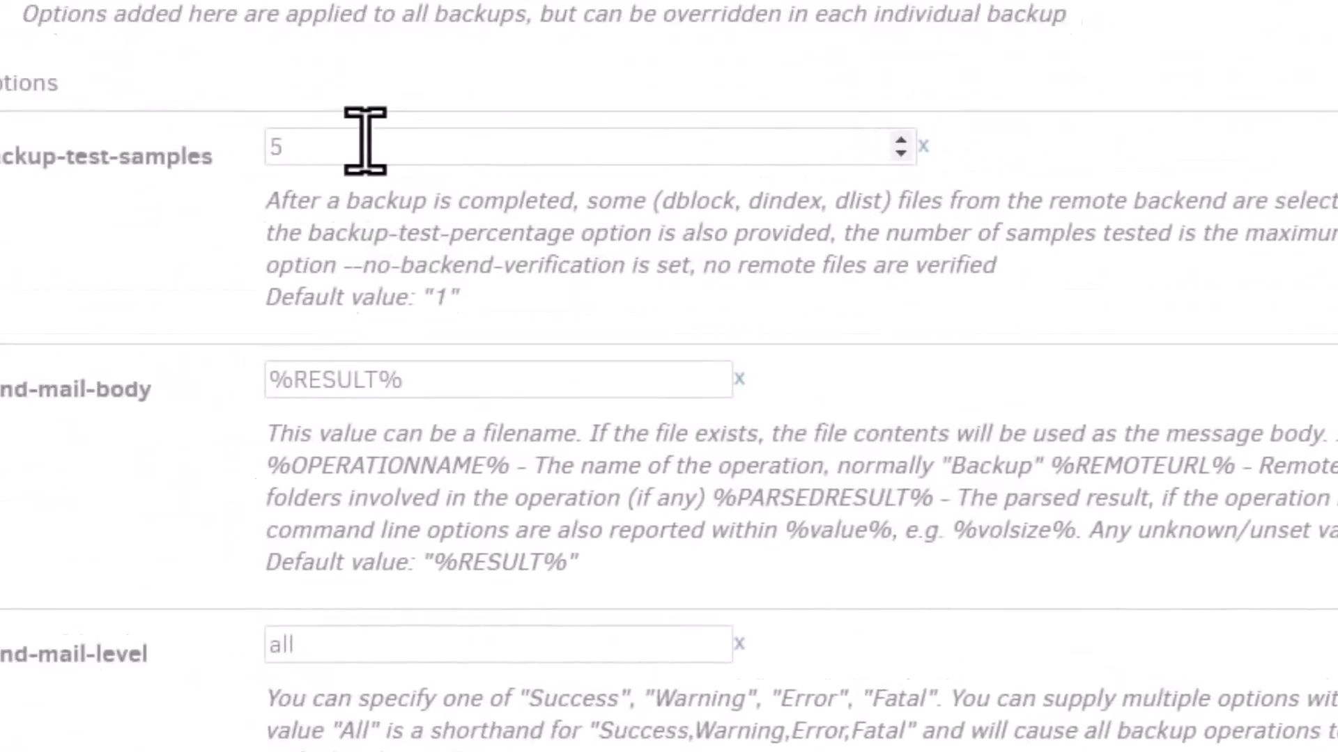
click(358, 135)
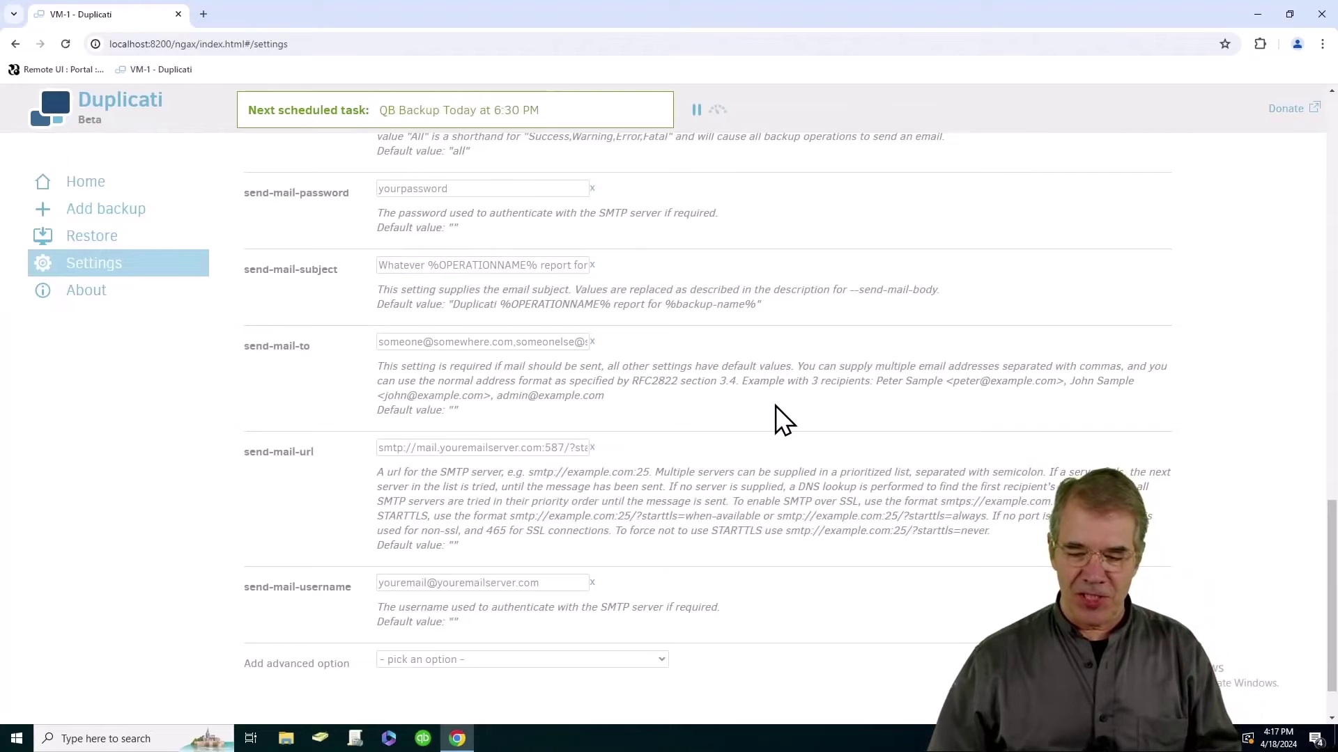
Step: Show the default options as plain text and enlarge the text area to fit every line
scroll(775, 405, up, 3)
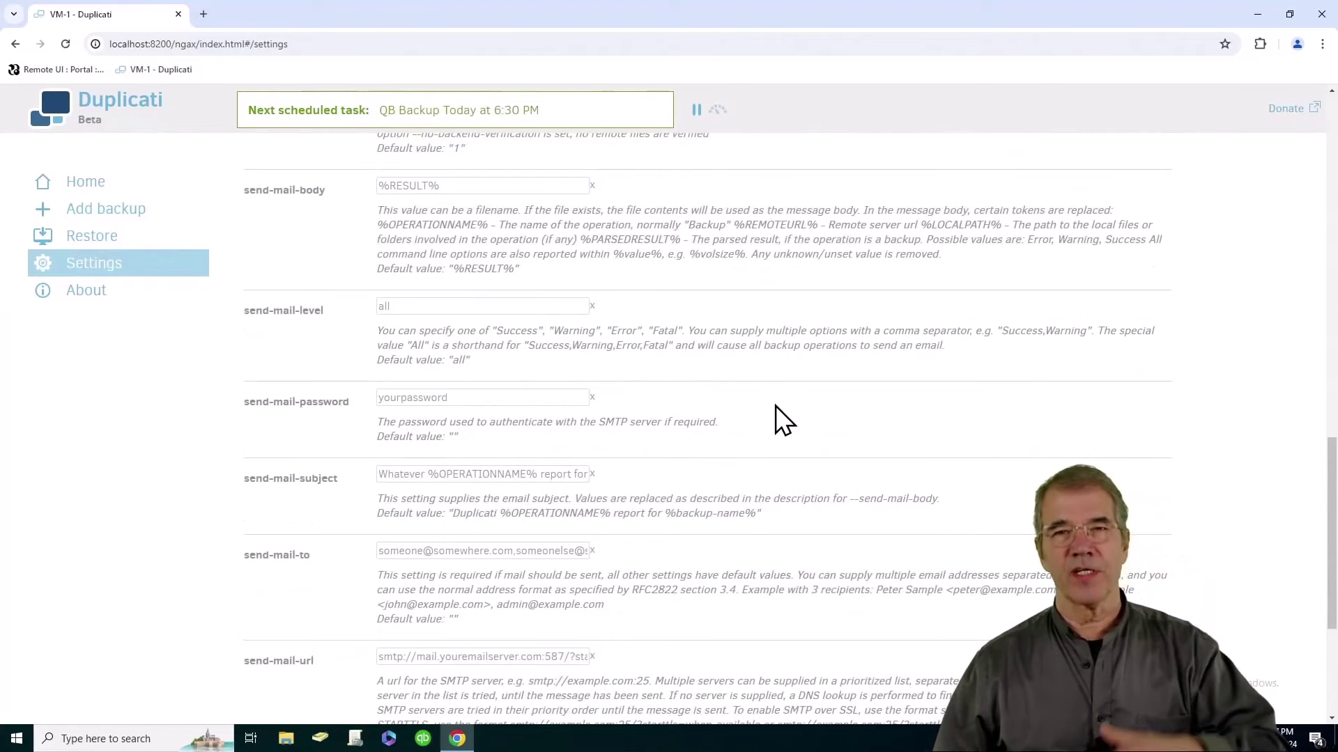
scroll(775, 406, up, 3)
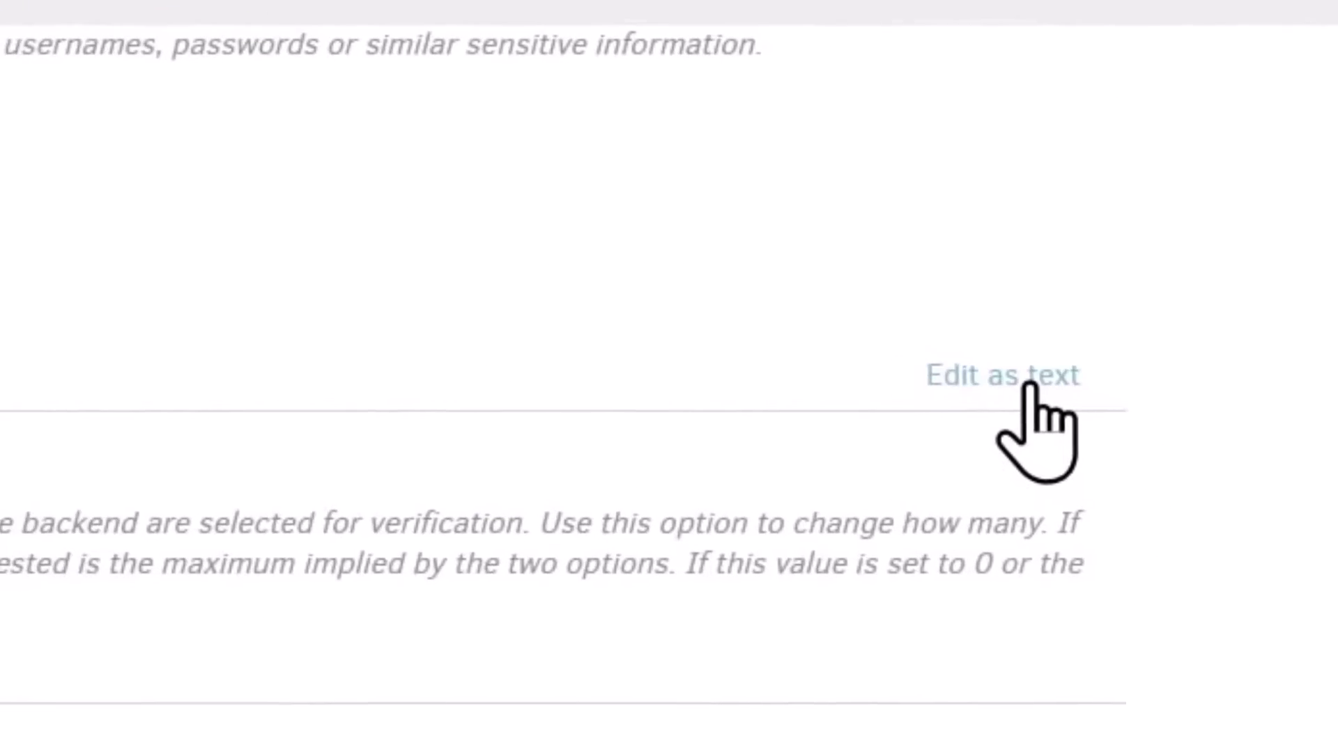
click(1006, 399)
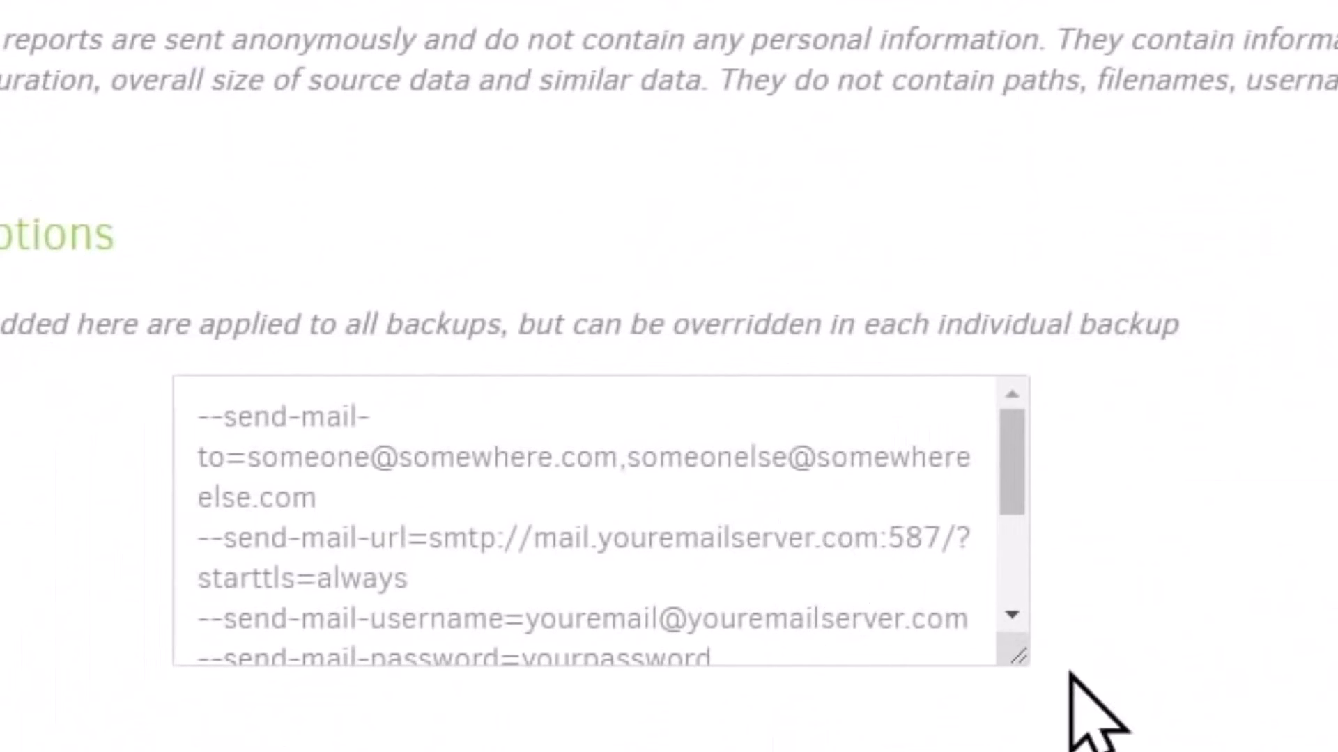
drag(1018, 656, 1314, 721)
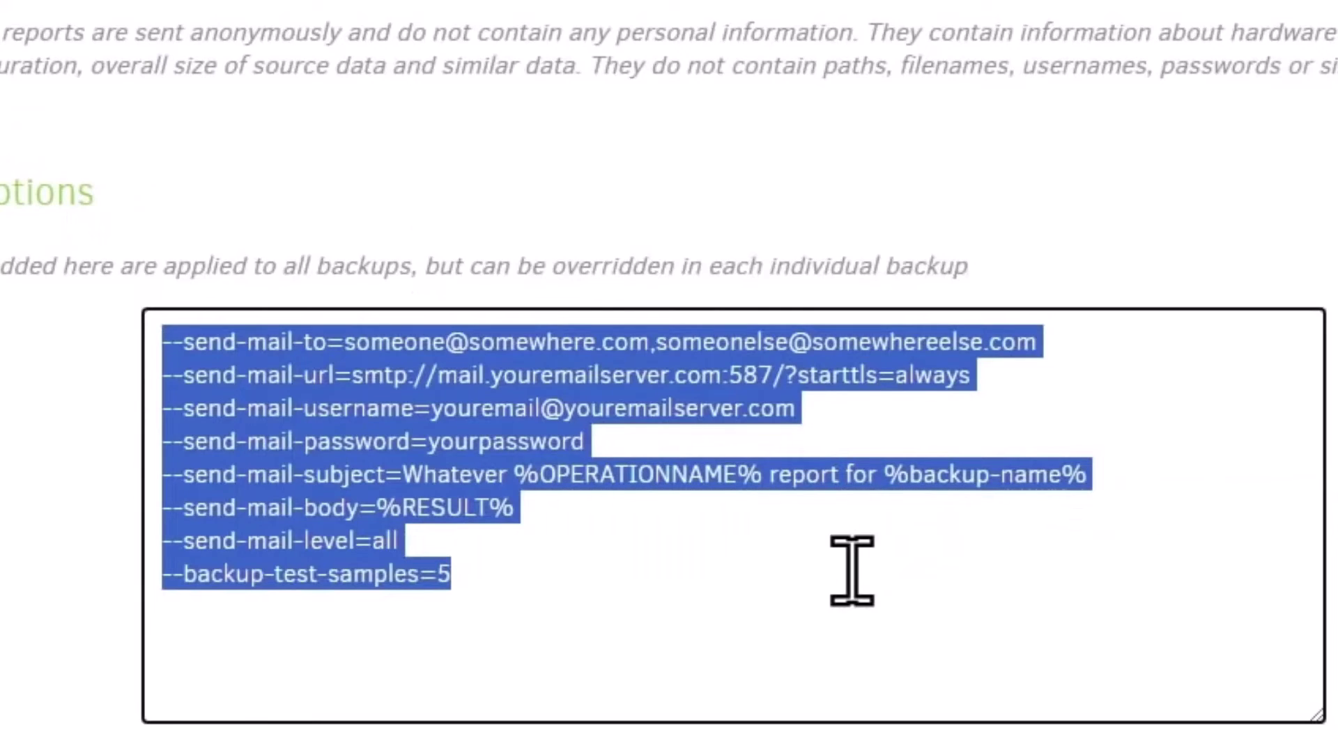
click(851, 570)
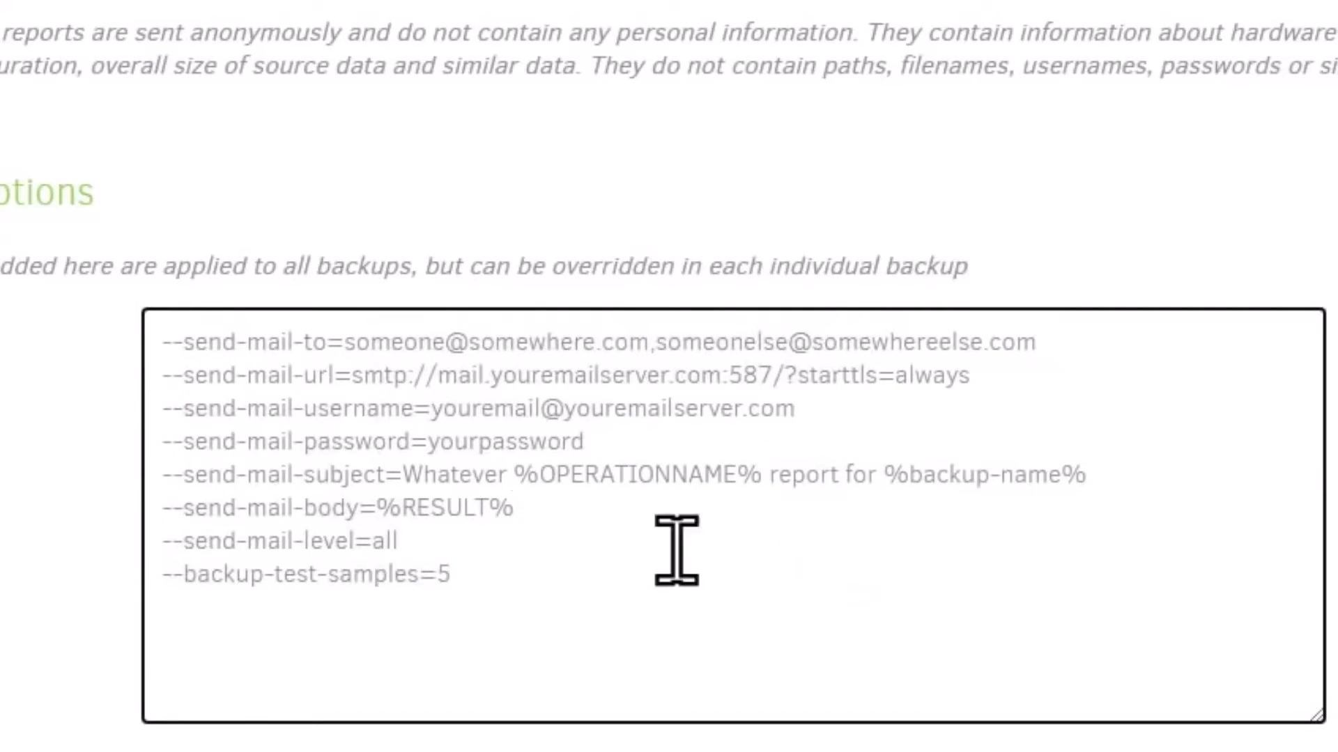
scroll(288, 447, down, 3)
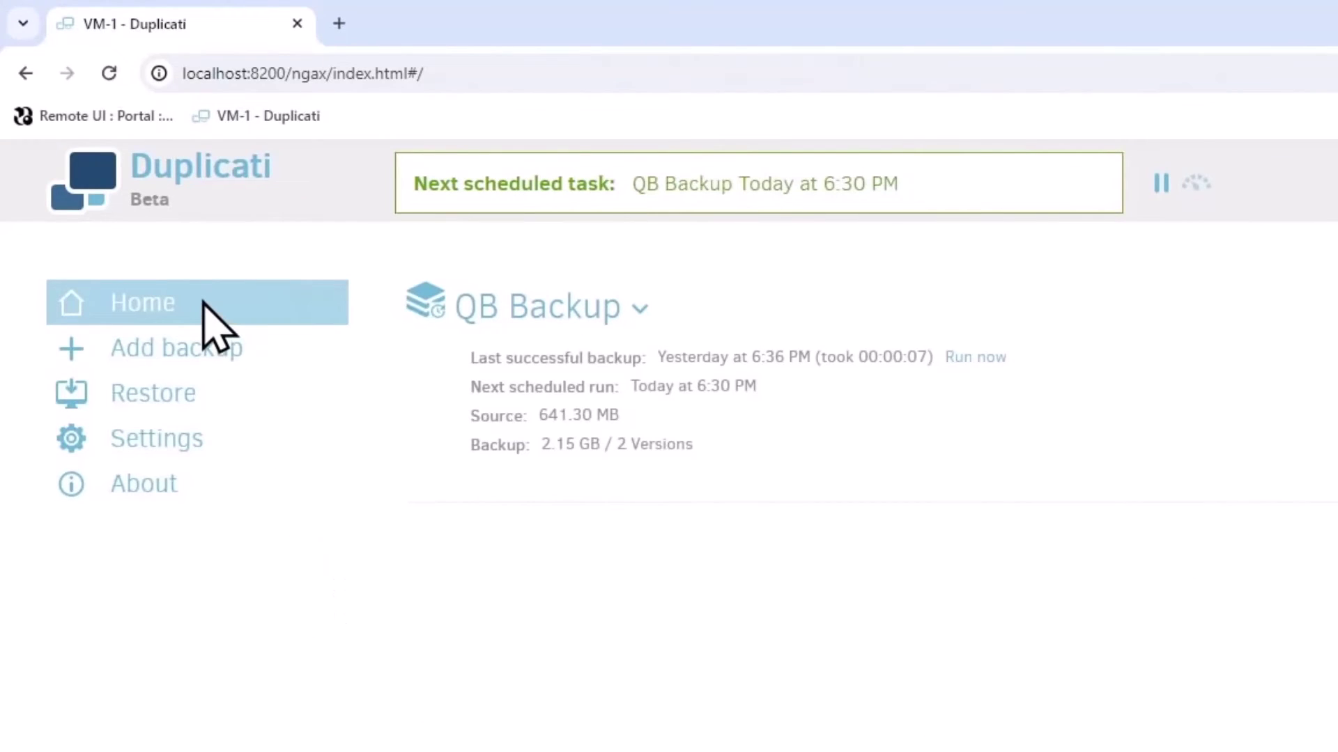
Step: Open QB Backup's Commandline page and scroll through its advanced options
click(635, 310)
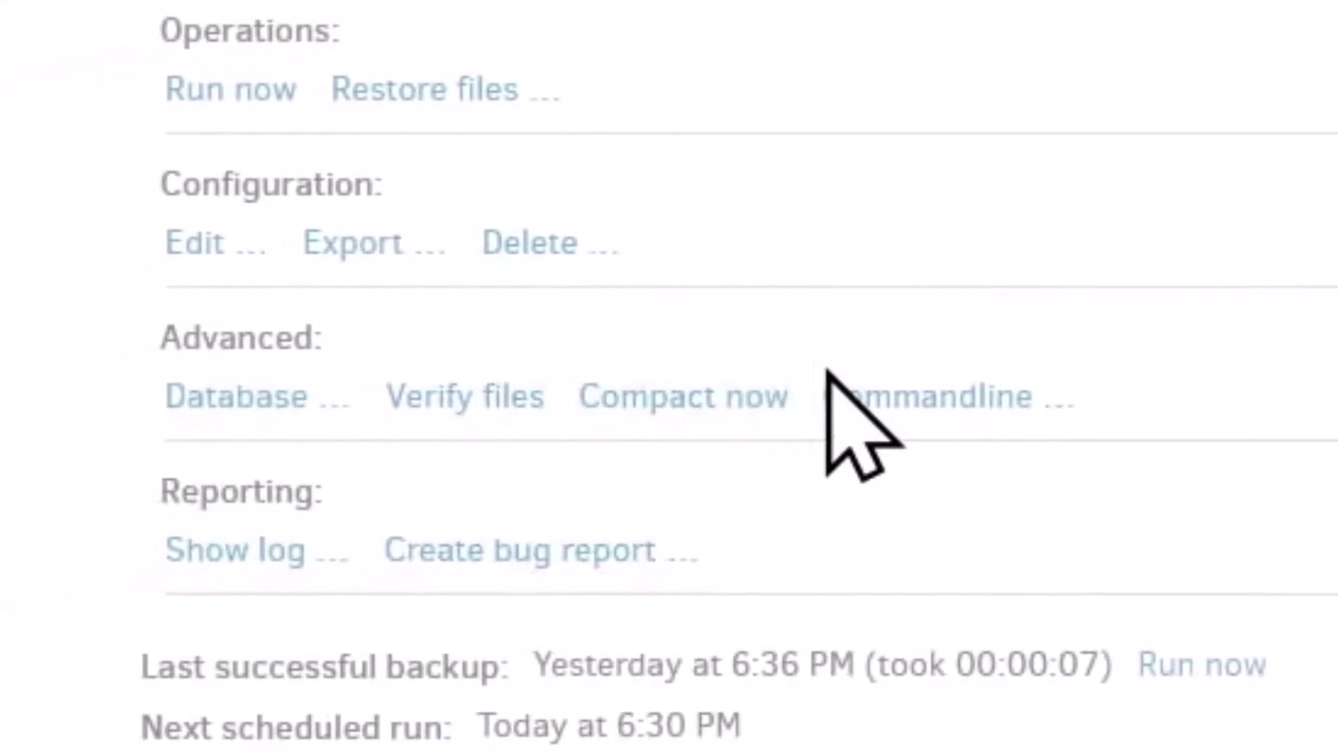
click(952, 394)
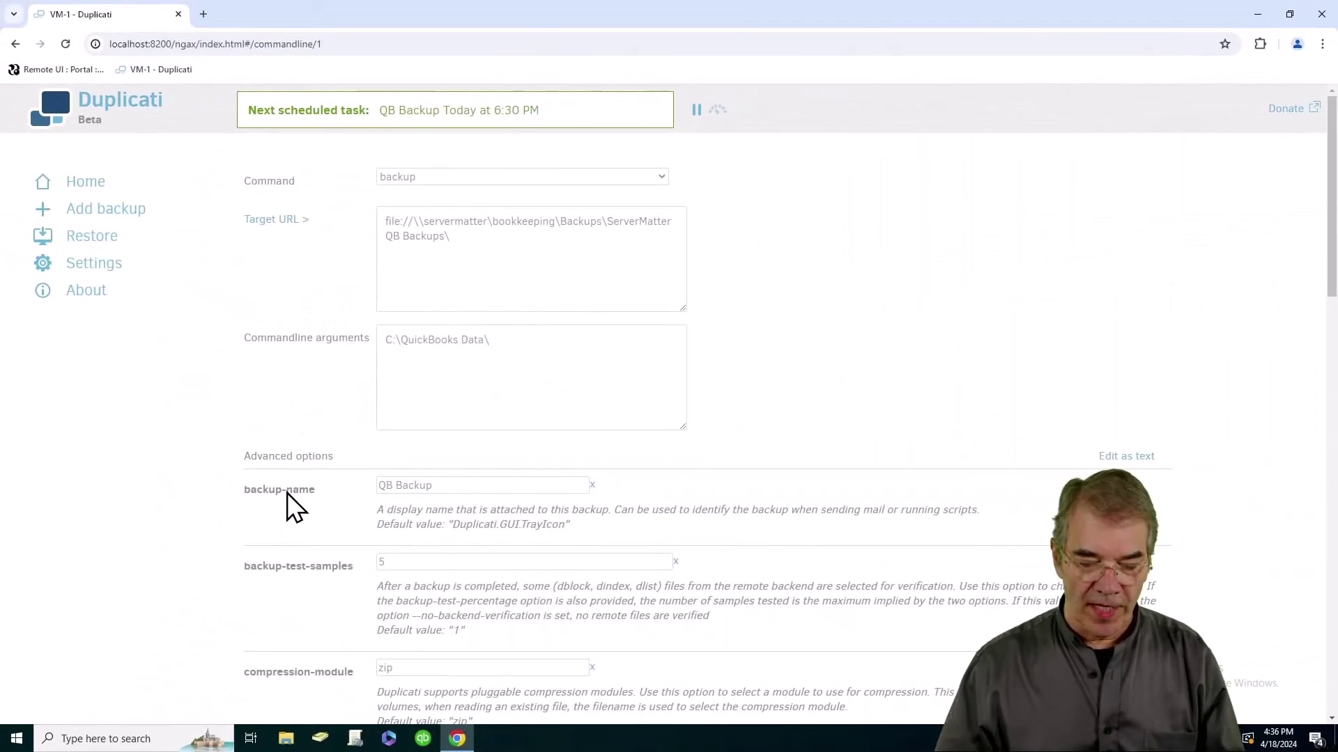
scroll(283, 487, down, 1)
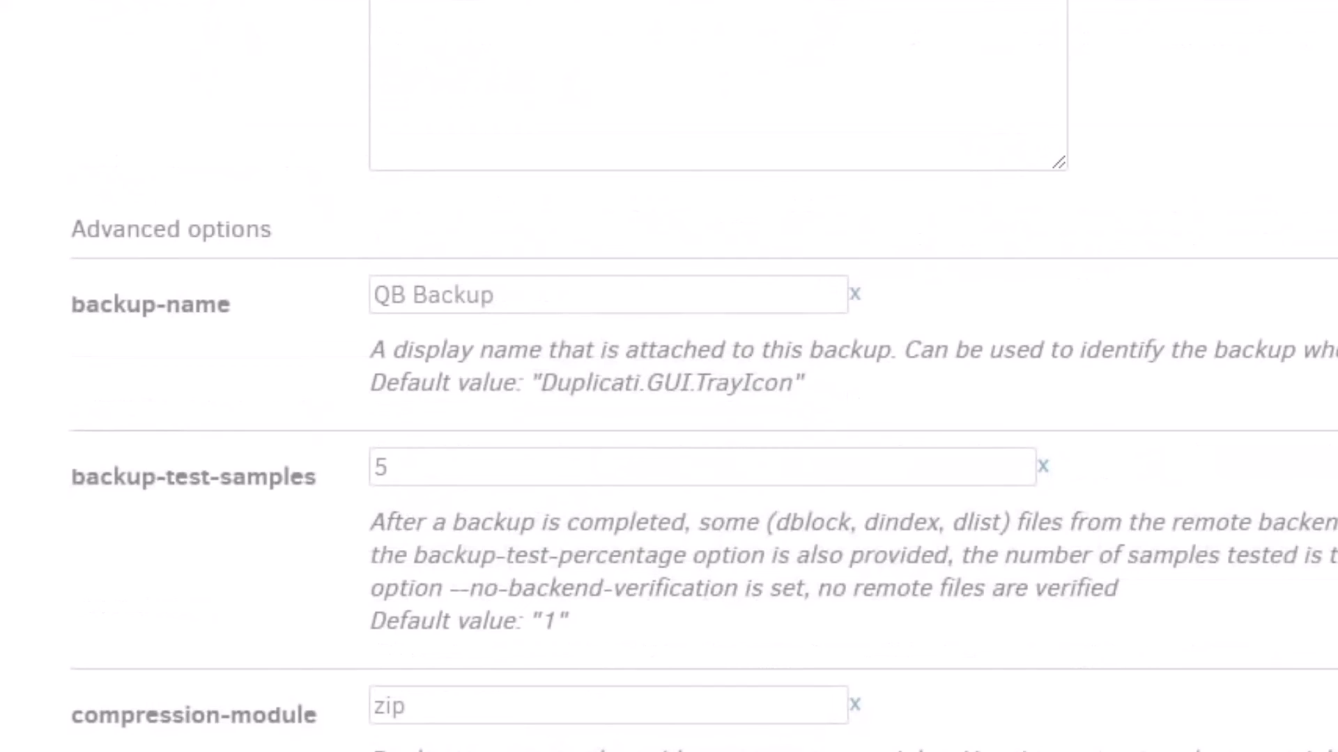
scroll(209, 42, down, 7)
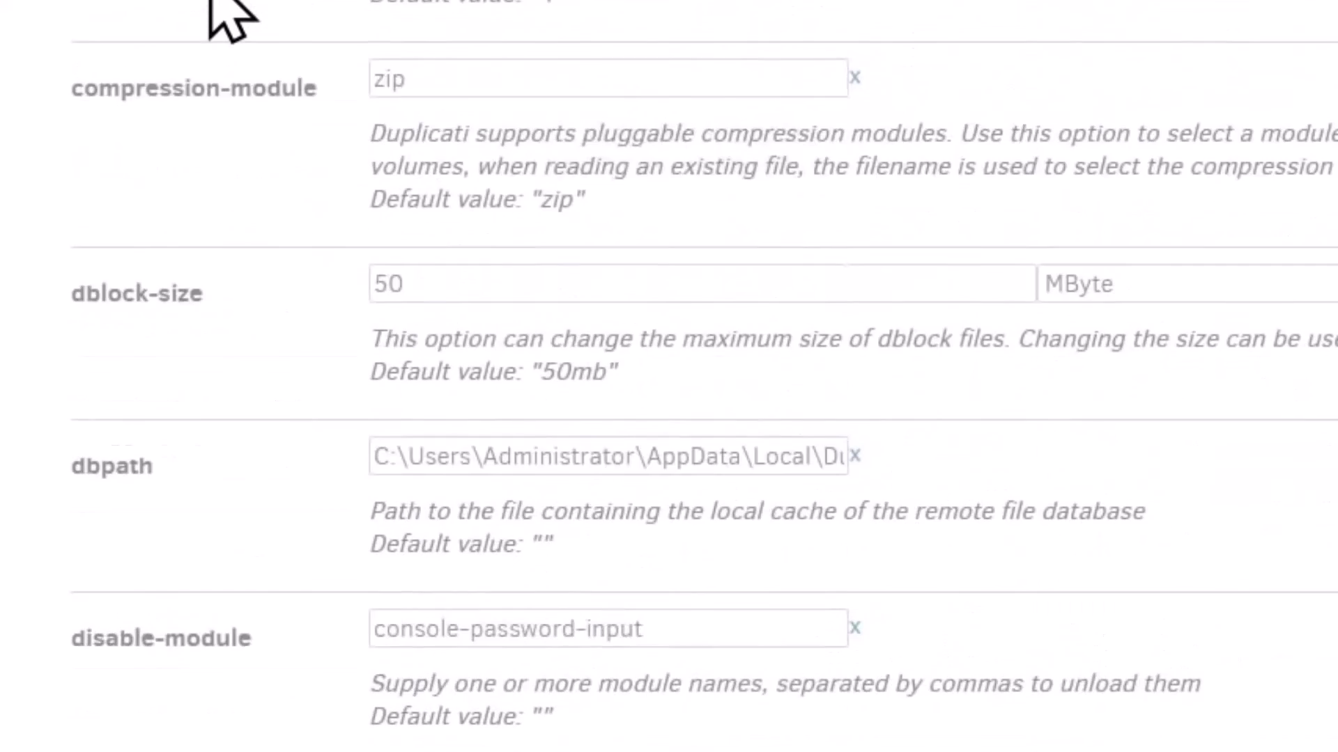
scroll(195, 57, down, 3)
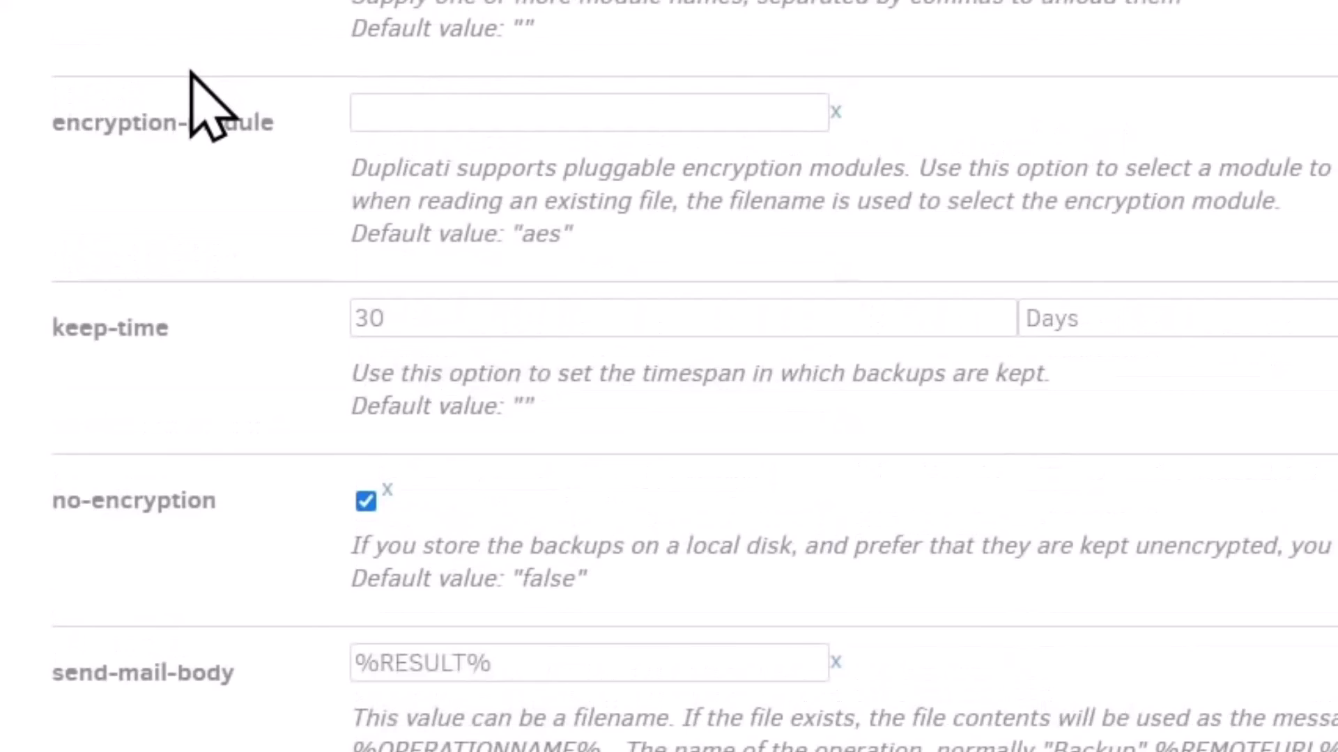
scroll(209, 112, down, 3)
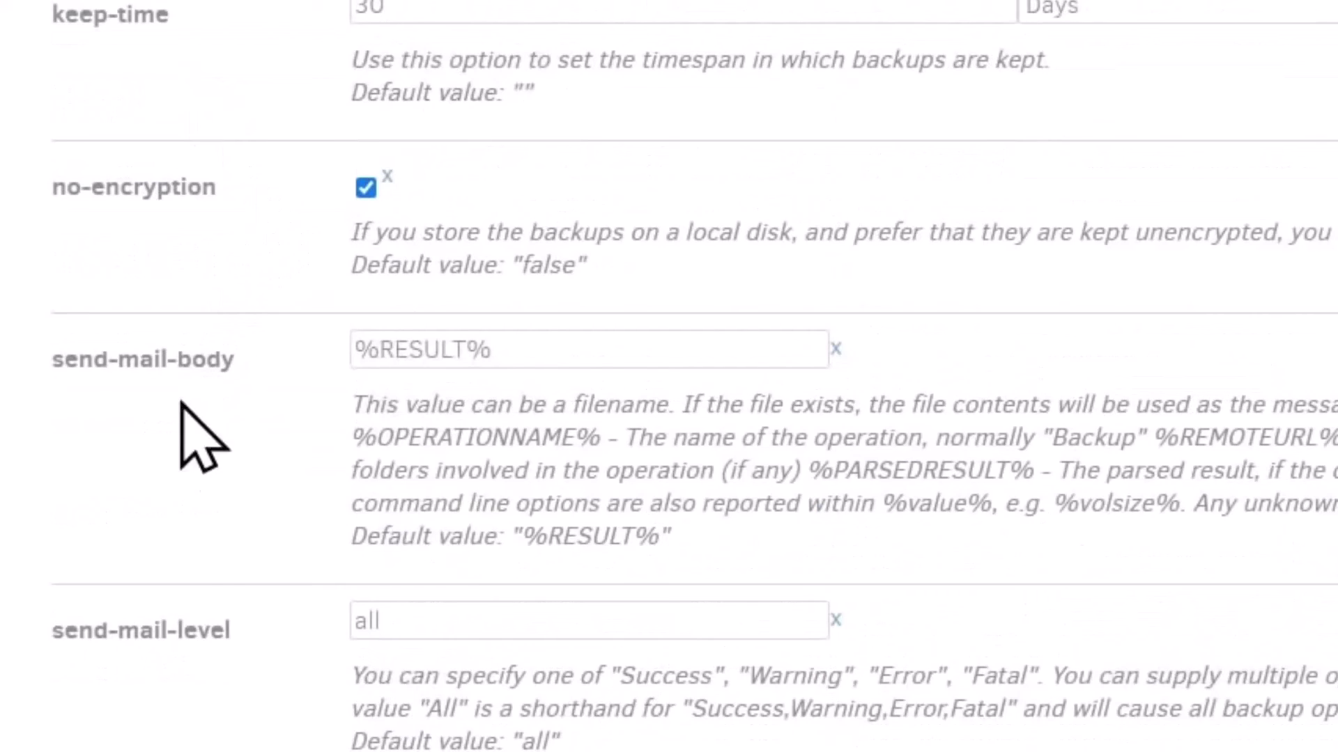